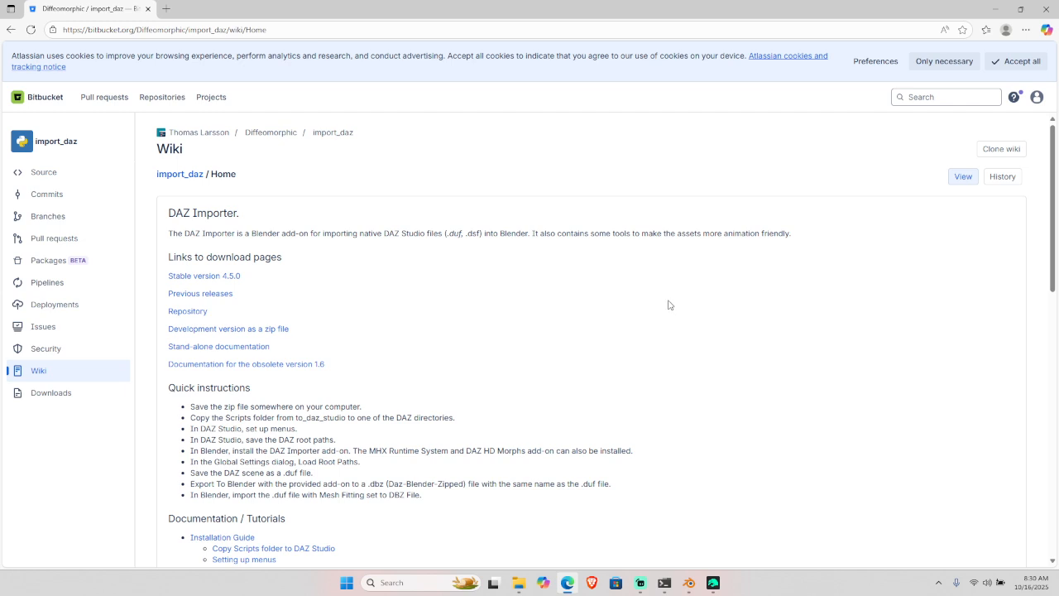
- Return to the Bing results for diffeomorphic, open the Diffeomorphic blog and go to its DAZ Importer page
left_click(11, 31)
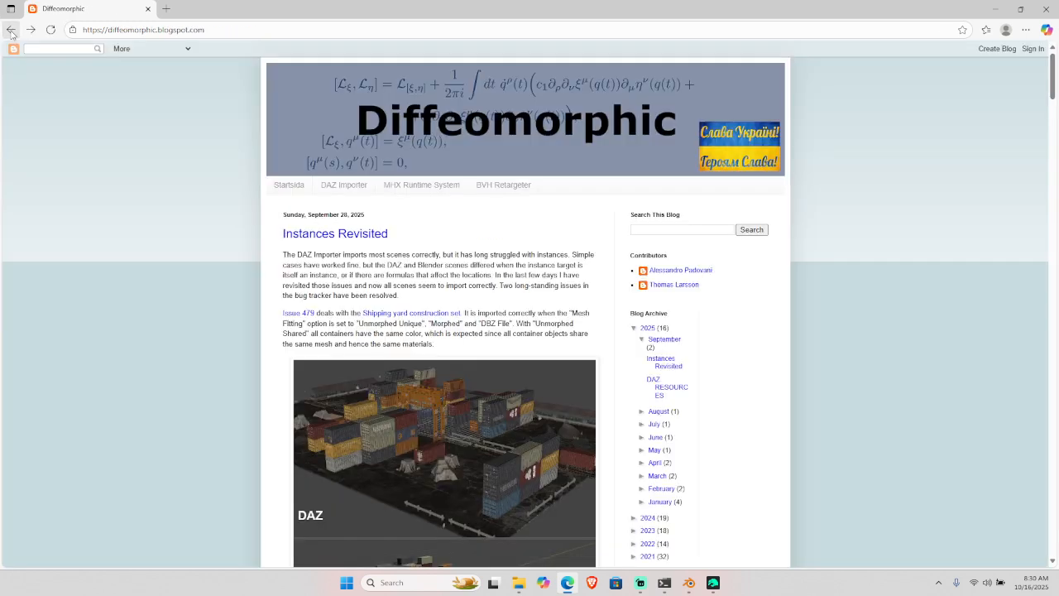
left_click(11, 30)
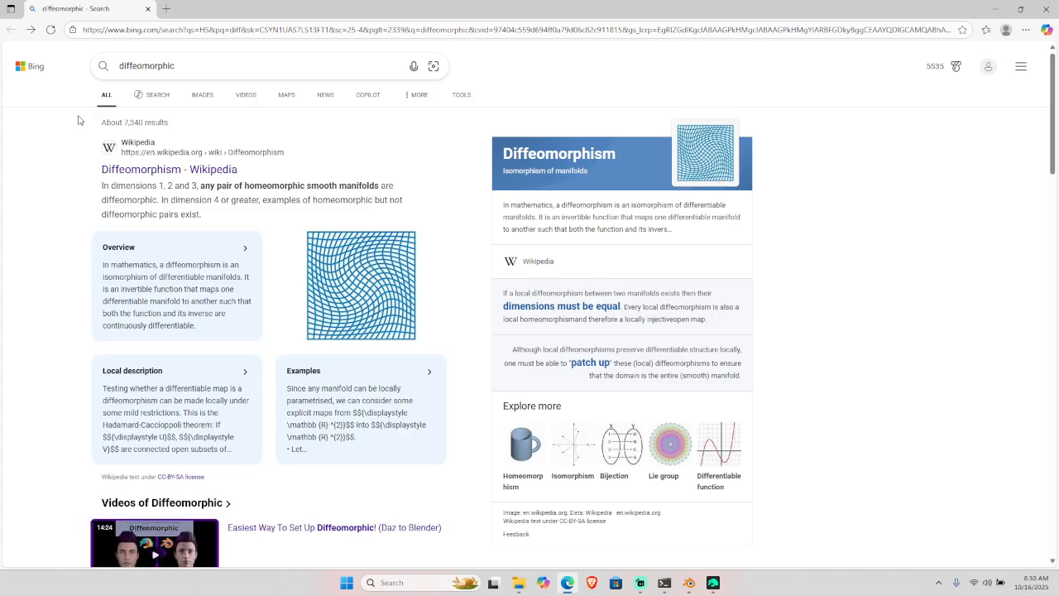
scroll(58, 248, "down", 7)
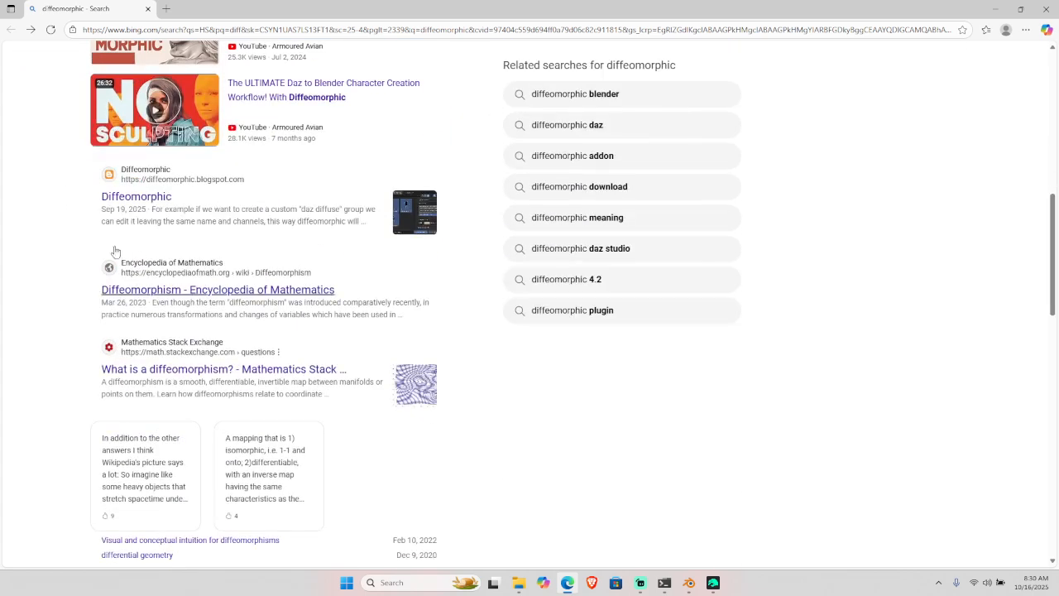
left_click(154, 197)
left_click(148, 12)
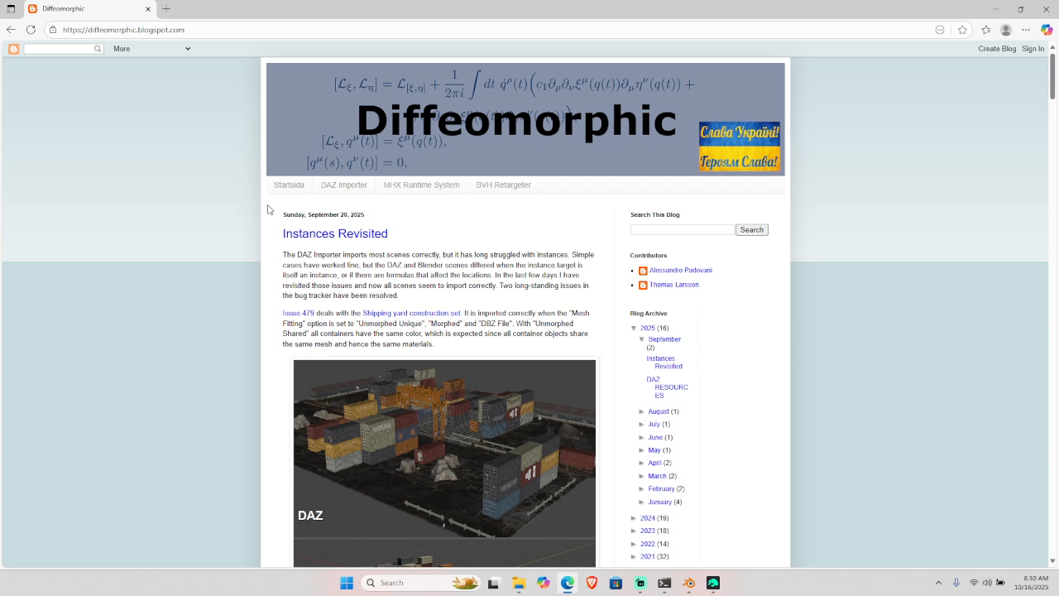
left_click(329, 188)
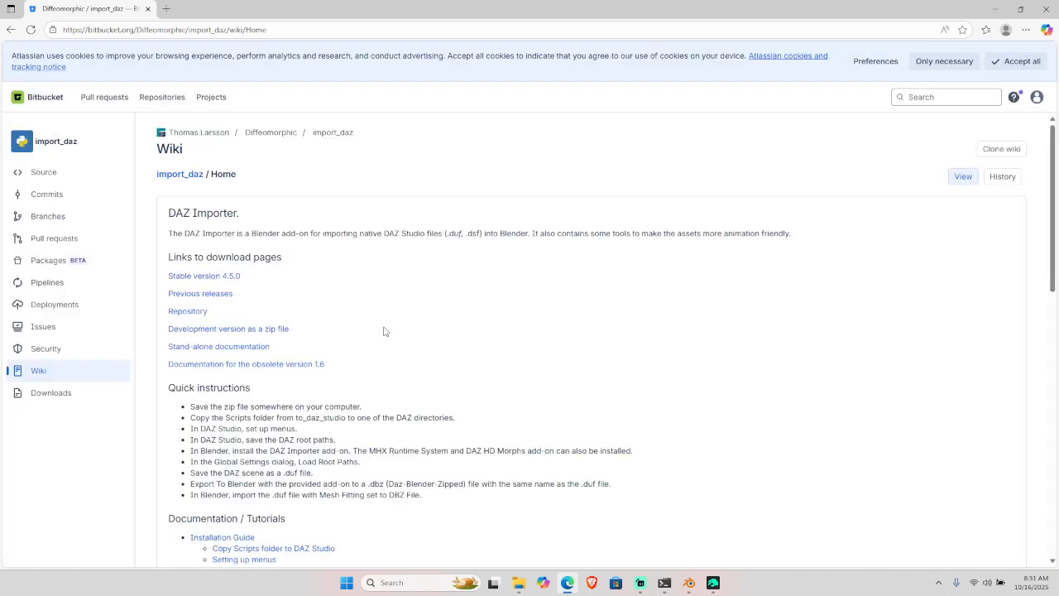
- Open the previous releases list of the DAZ Importer and follow the link for version 4.5.0
left_click(201, 295)
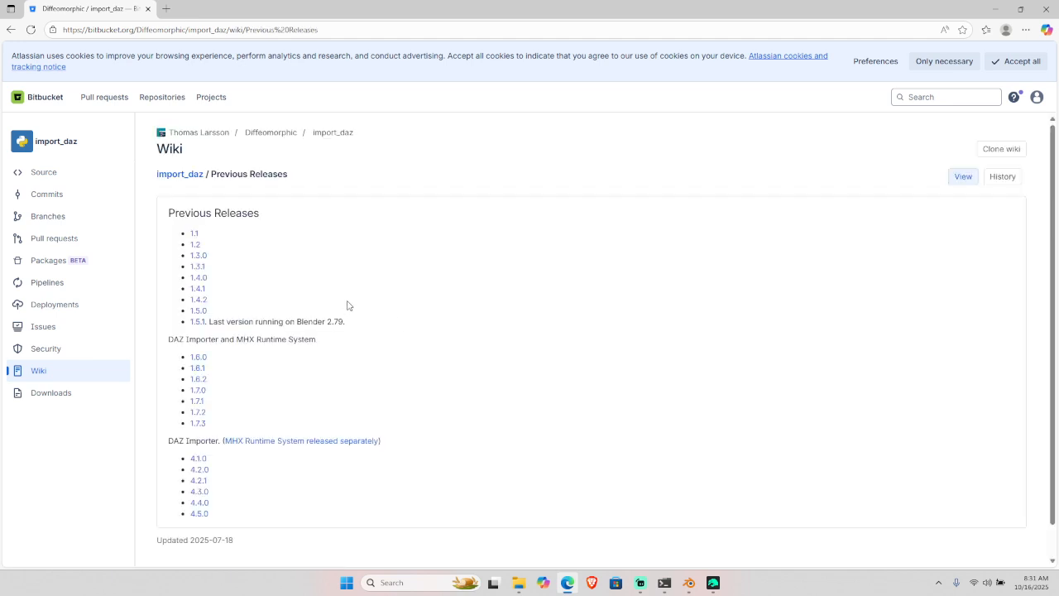
scroll(335, 307, "down", 1)
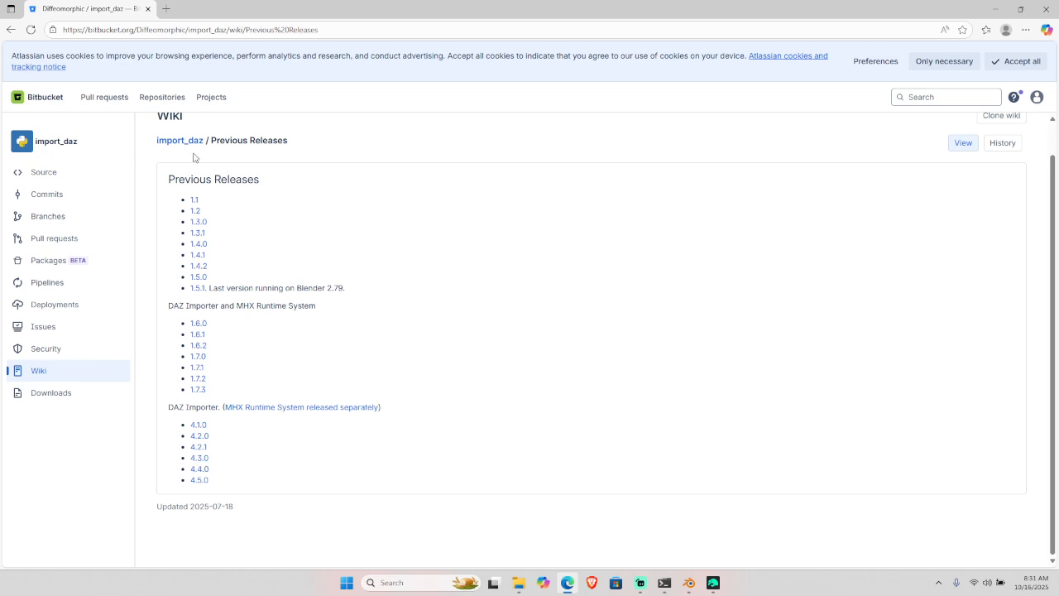
left_click(199, 481)
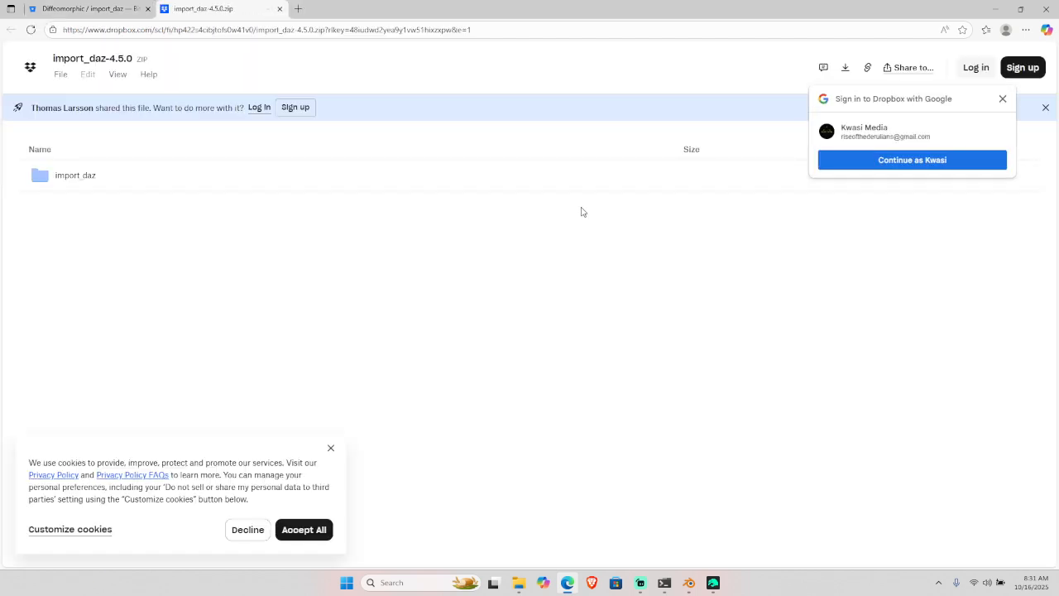
- Dismiss the Google sign-in prompt and look through the import_daz folder inside the shared zip
left_click(1001, 99)
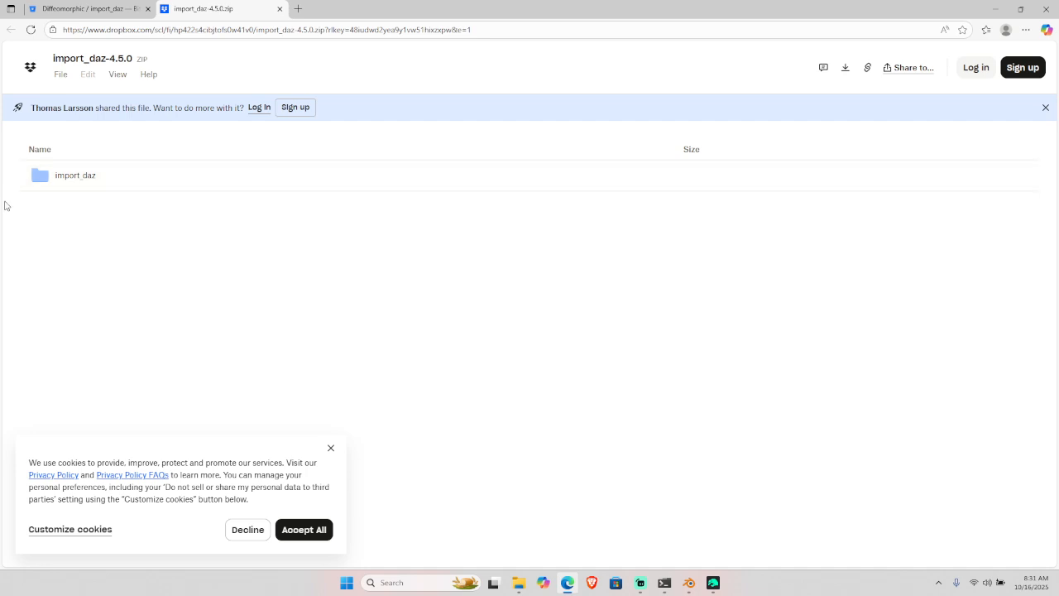
left_click(77, 181)
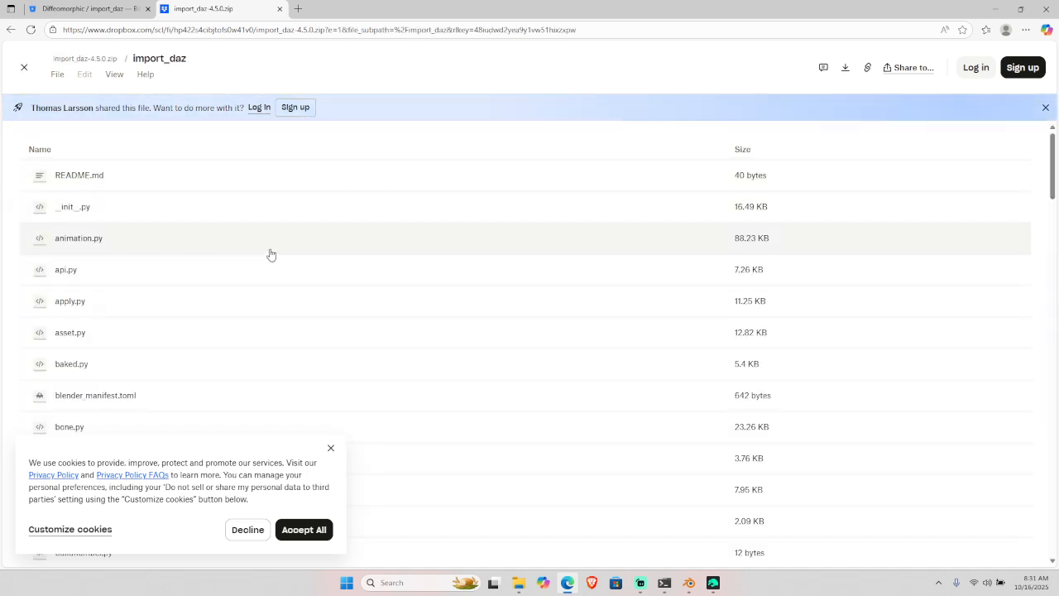
left_click(24, 68)
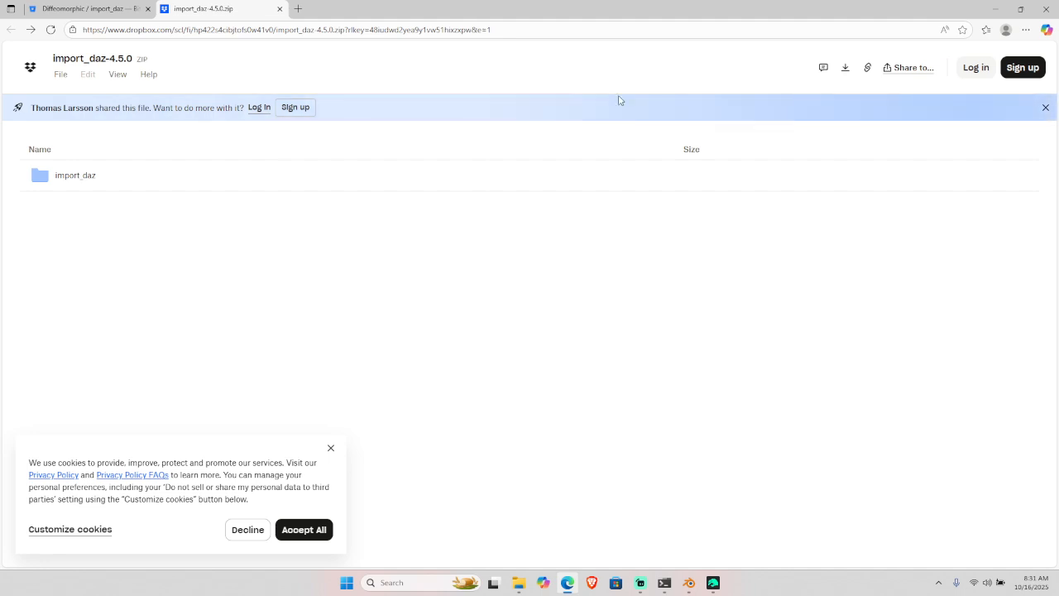
- Download import_daz-4.5.0.zip from Dropbox without logging in and close the downloads list
left_click(845, 71)
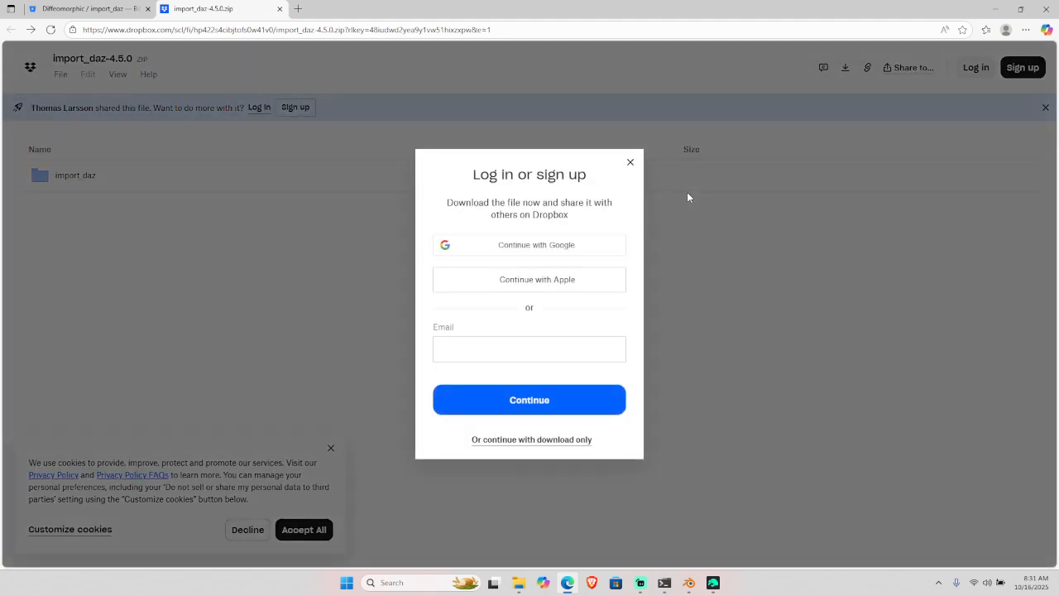
left_click(526, 439)
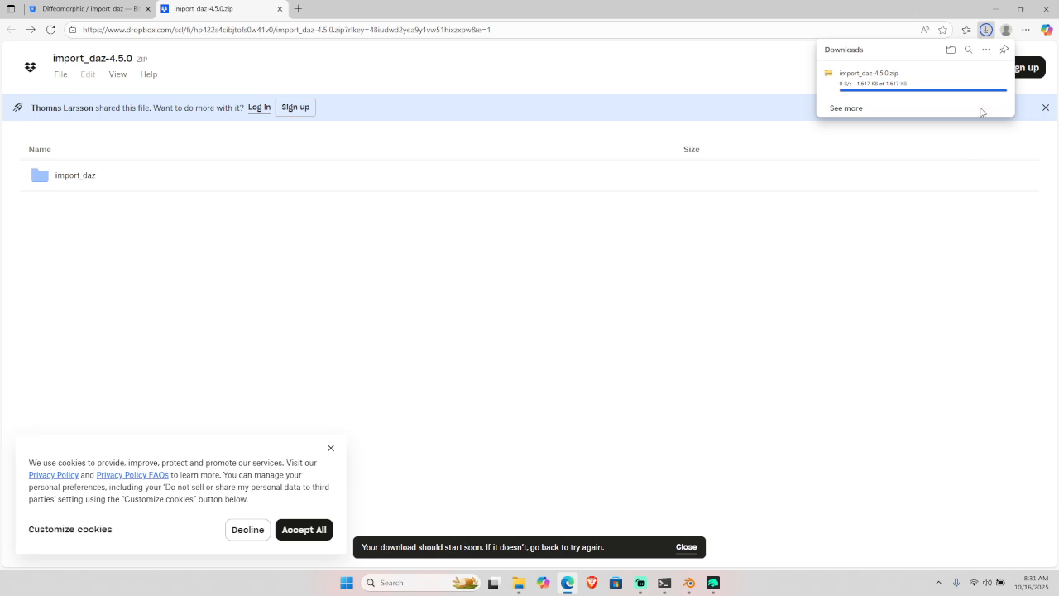
left_click(985, 33)
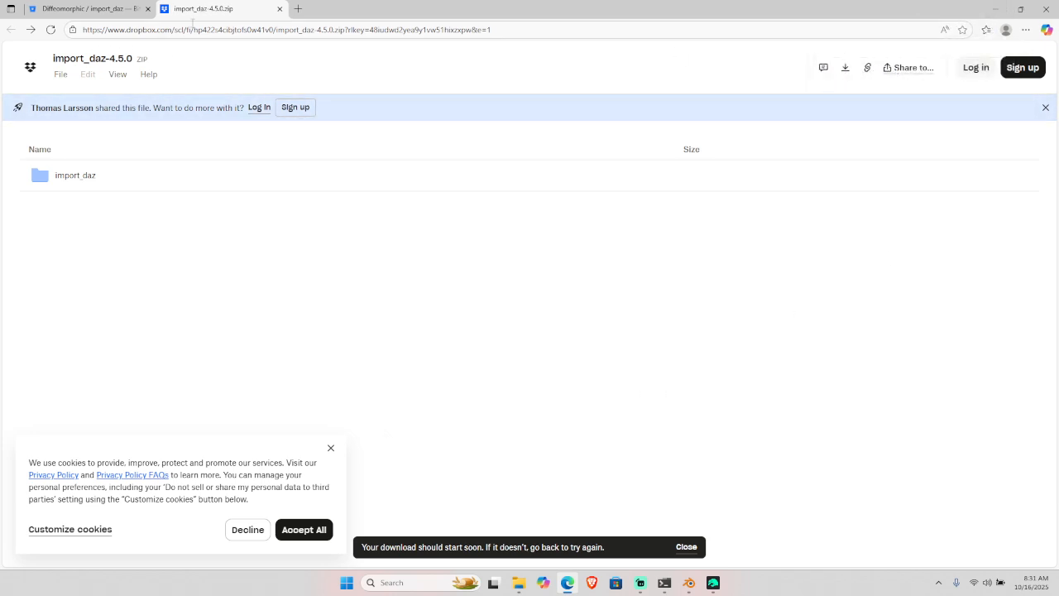
- Switch to File Explorer and open the Downloads and Documents folders in separate new tabs
left_click(518, 584)
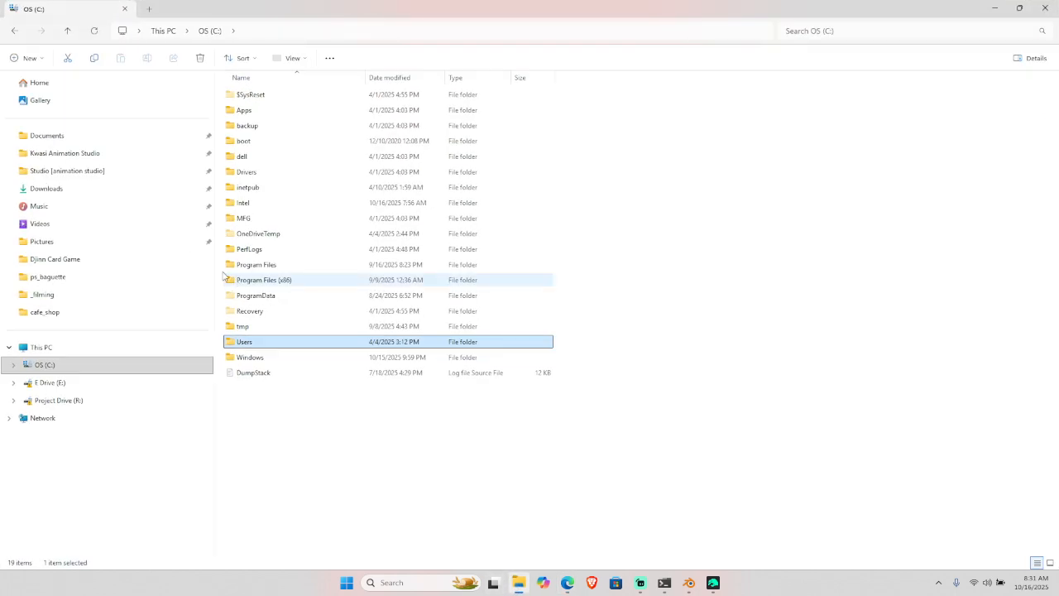
left_click(148, 9)
left_click(46, 188)
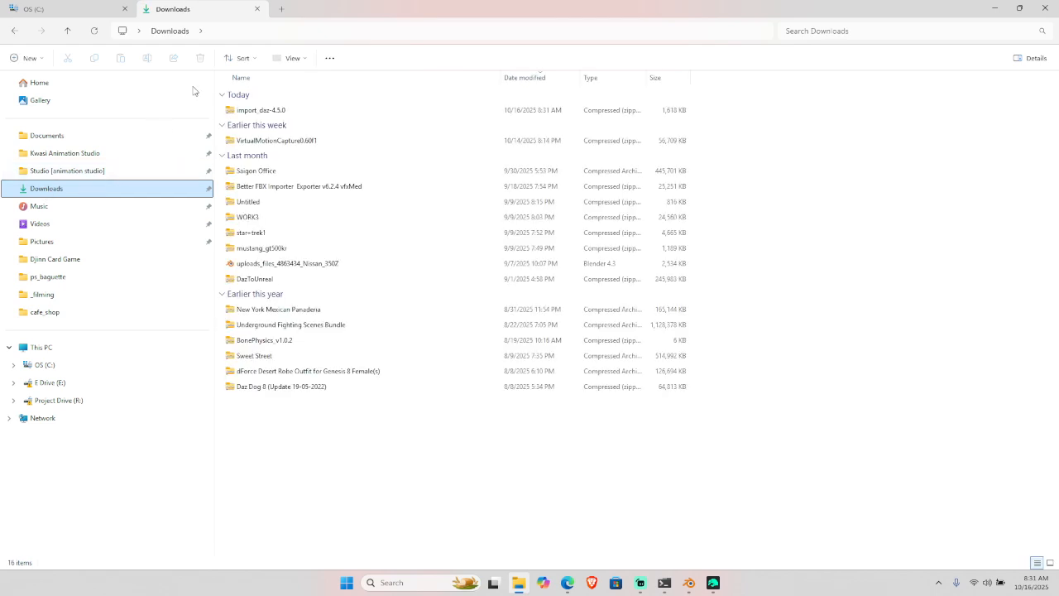
left_click(281, 9)
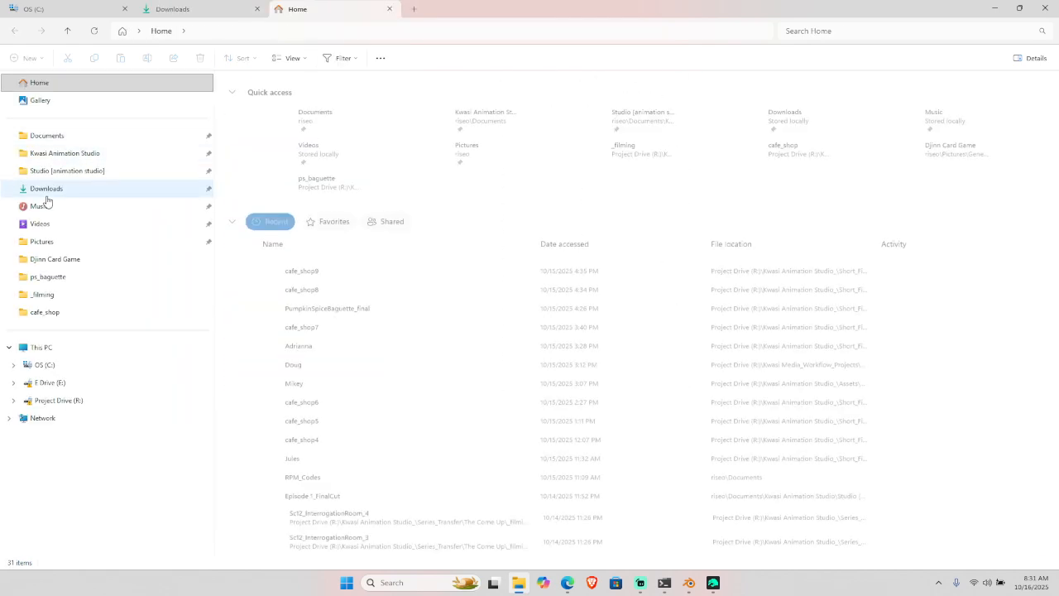
left_click(48, 138)
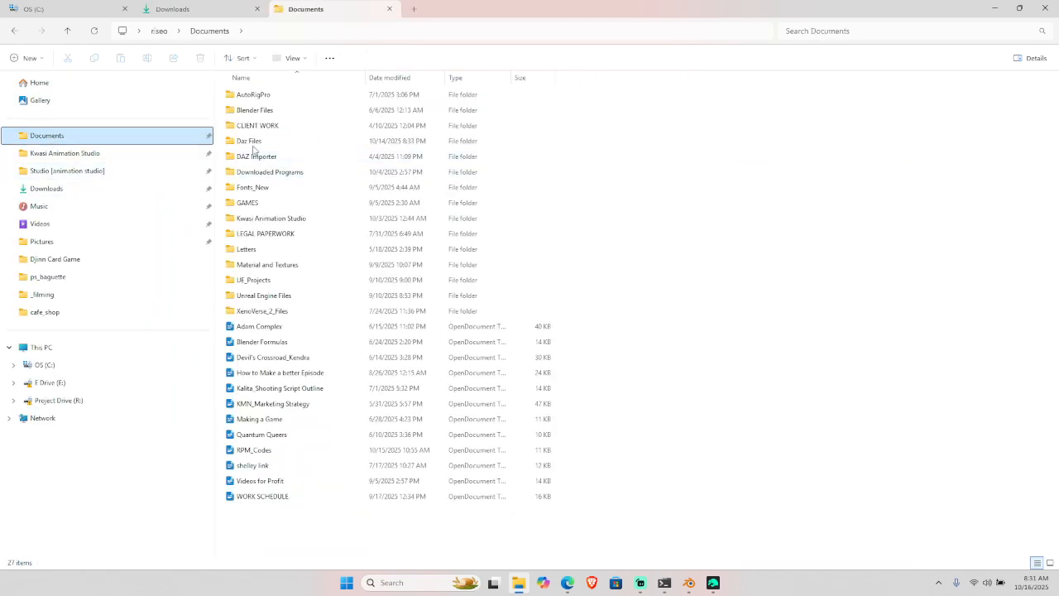
- Move the import_daz-4.5.0 zip from Downloads into the Blender Files folder in Documents
left_click(202, 13)
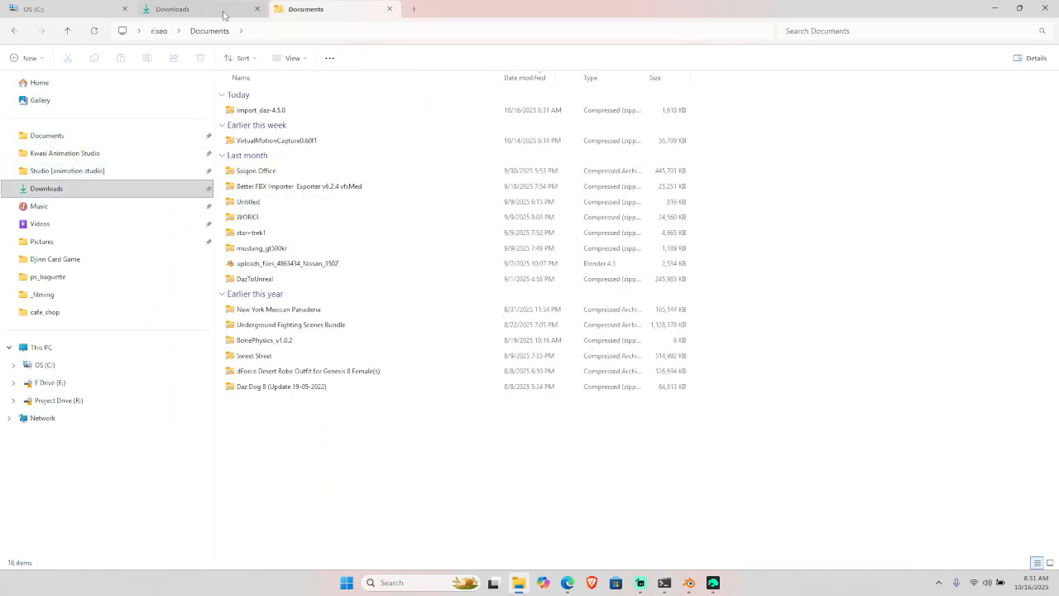
left_click(272, 111)
left_click_drag(329, 48, 307, 113)
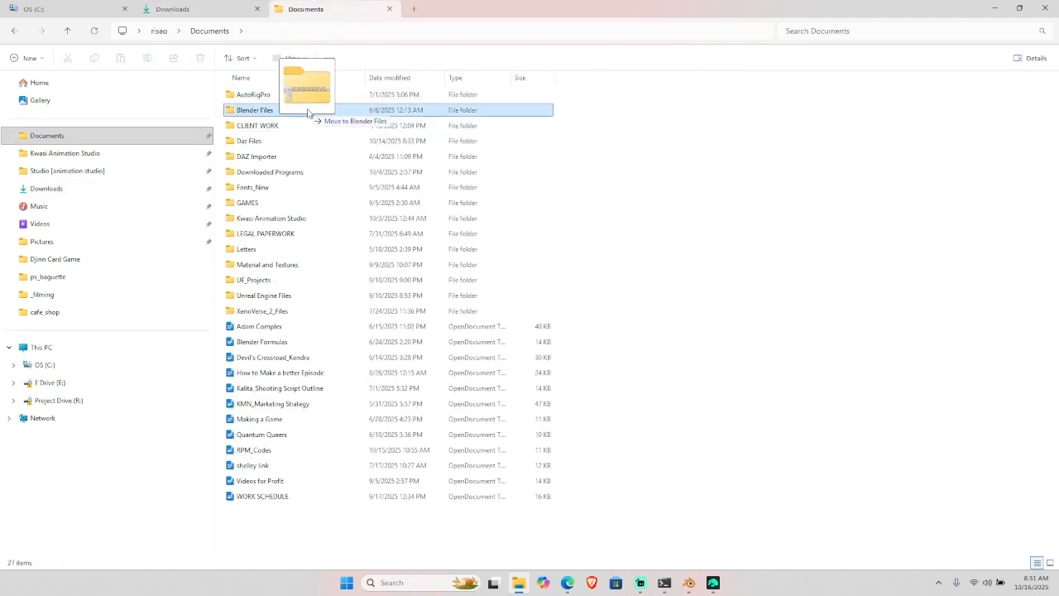
left_click_drag(307, 113, 282, 112)
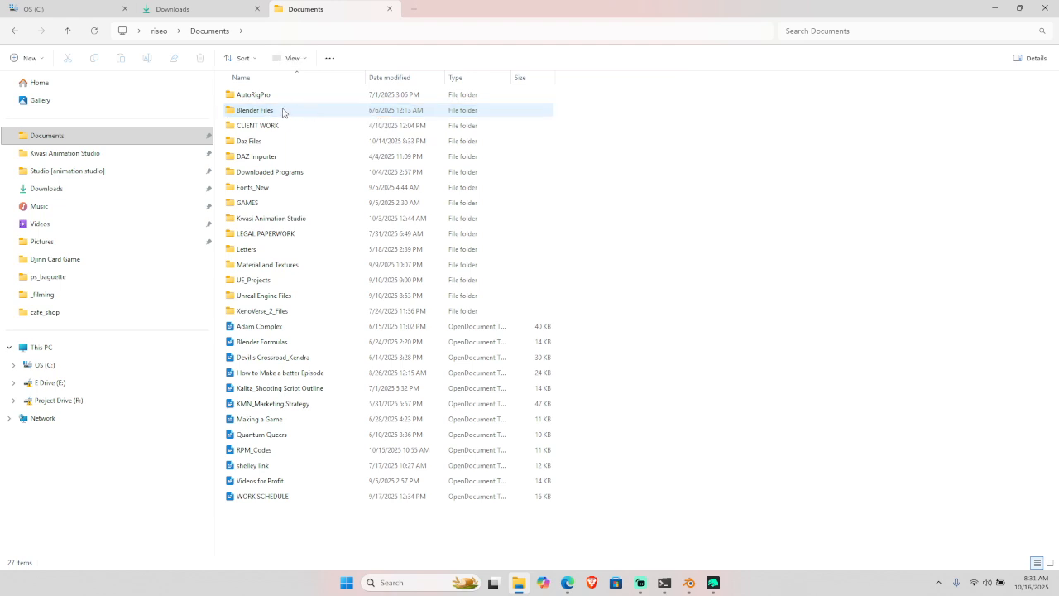
- Move the import_daz-4.5.0 zip from Blender Files into its _addons subfolder and open that subfolder
double_click(263, 111)
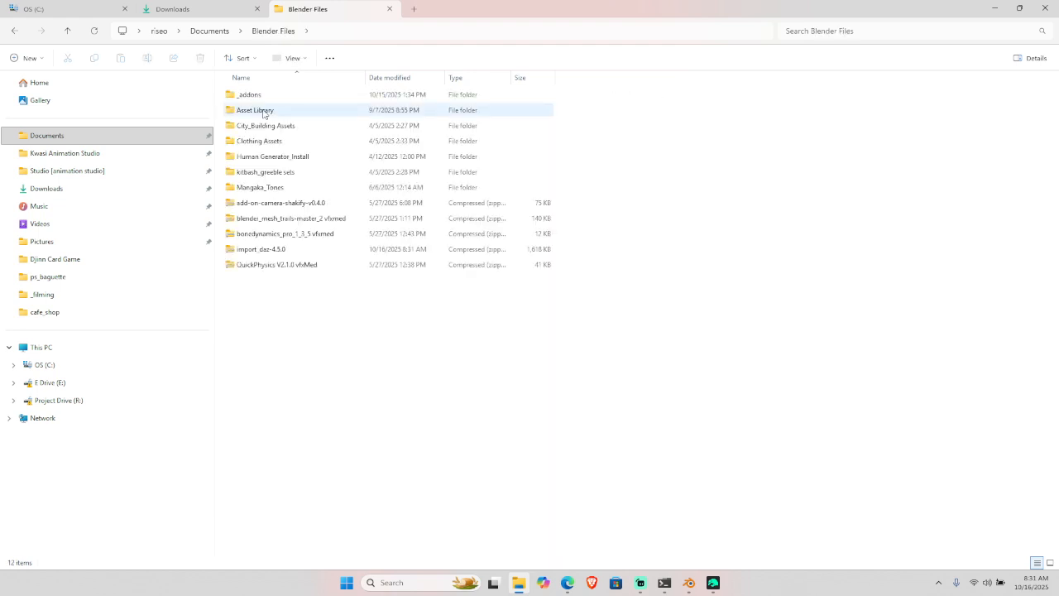
left_click_drag(257, 252, 262, 100)
left_click(260, 101)
double_click(260, 100)
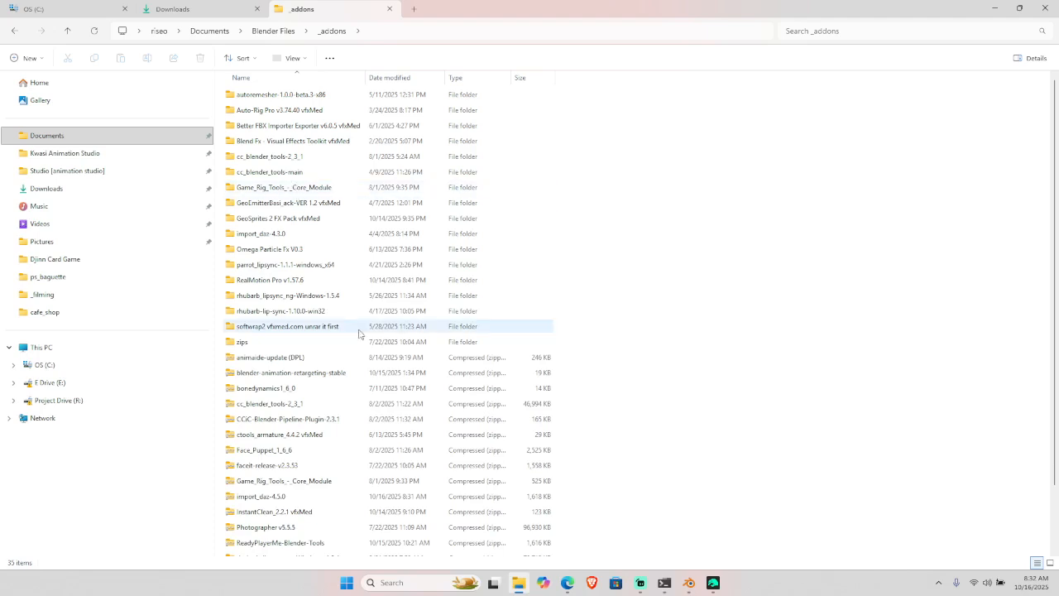
- Extract the import_daz-4.5.0 archive with 7-Zip into its own folder in _addons and refresh the file listing
scroll(359, 332, "down", 2)
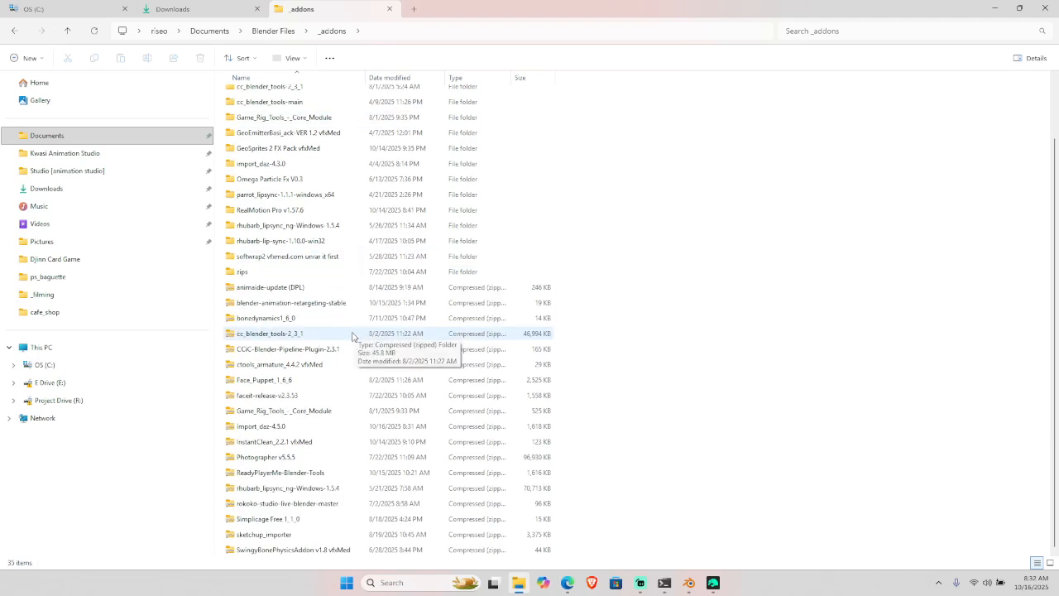
right_click(269, 429)
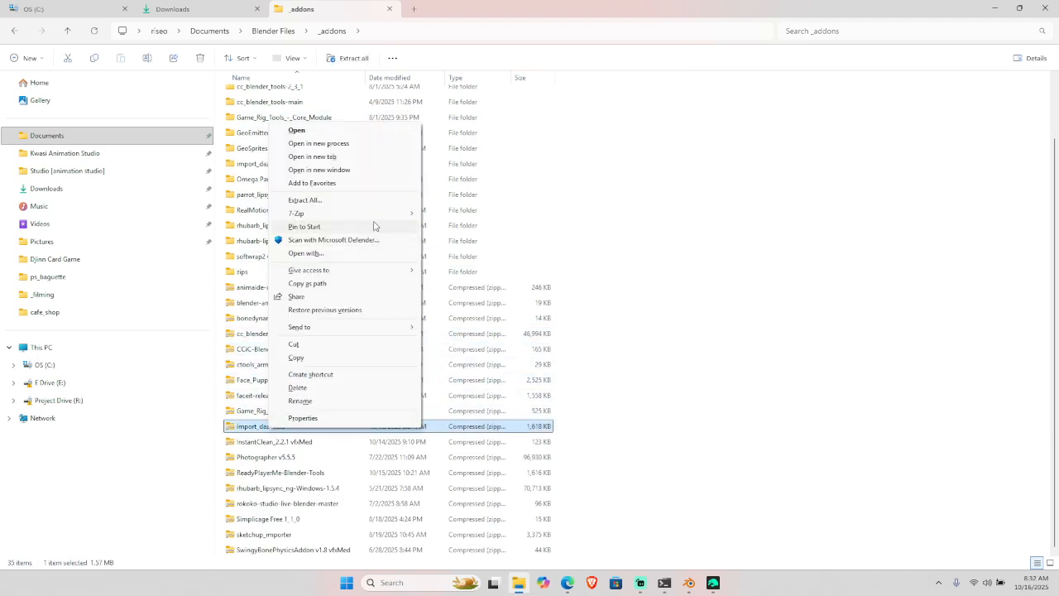
mouse_move(375, 216)
left_click(475, 268)
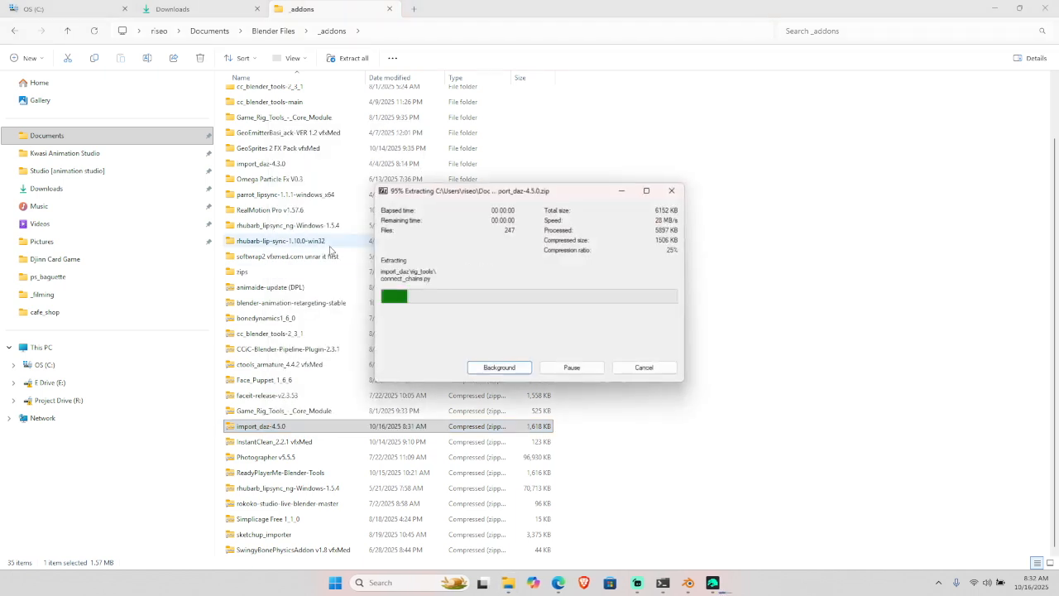
left_click(755, 292)
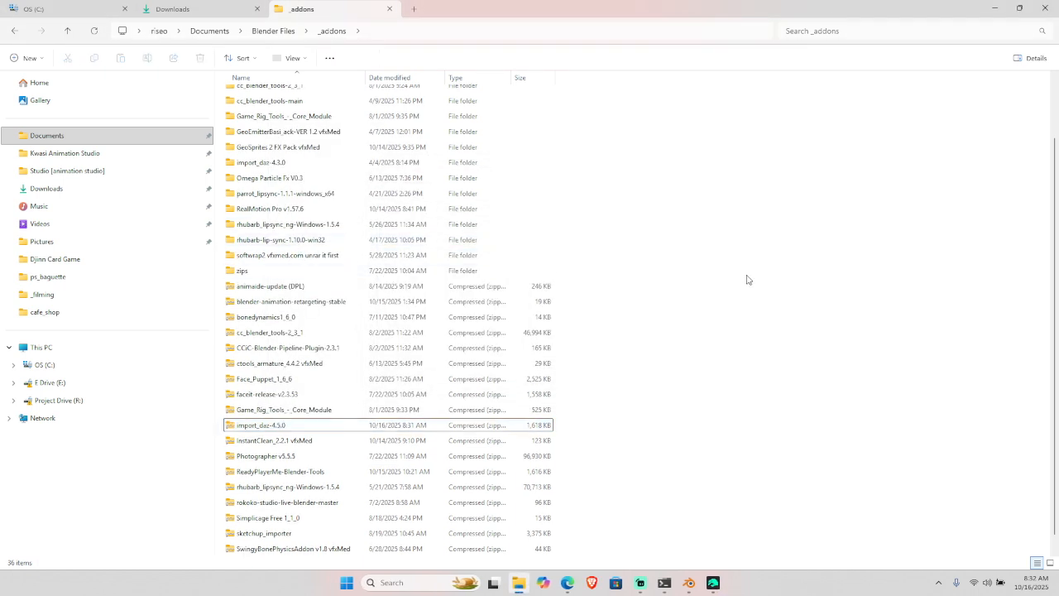
right_click(747, 279)
left_click(777, 323)
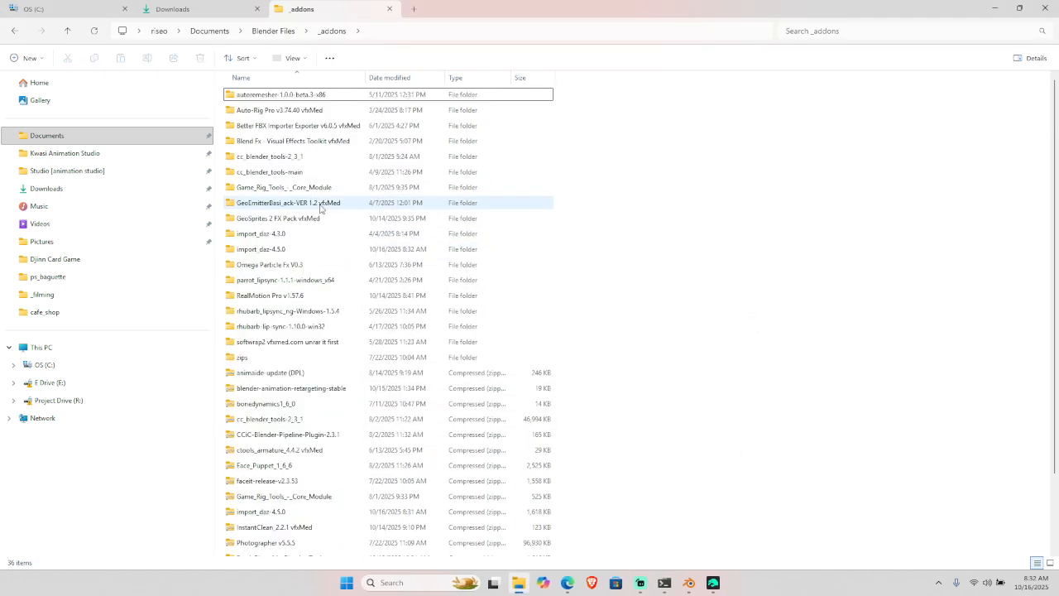
- Open the to_daz_studio folder within import_daz in the extracted import_daz-4.5.0 folder
double_click(261, 250)
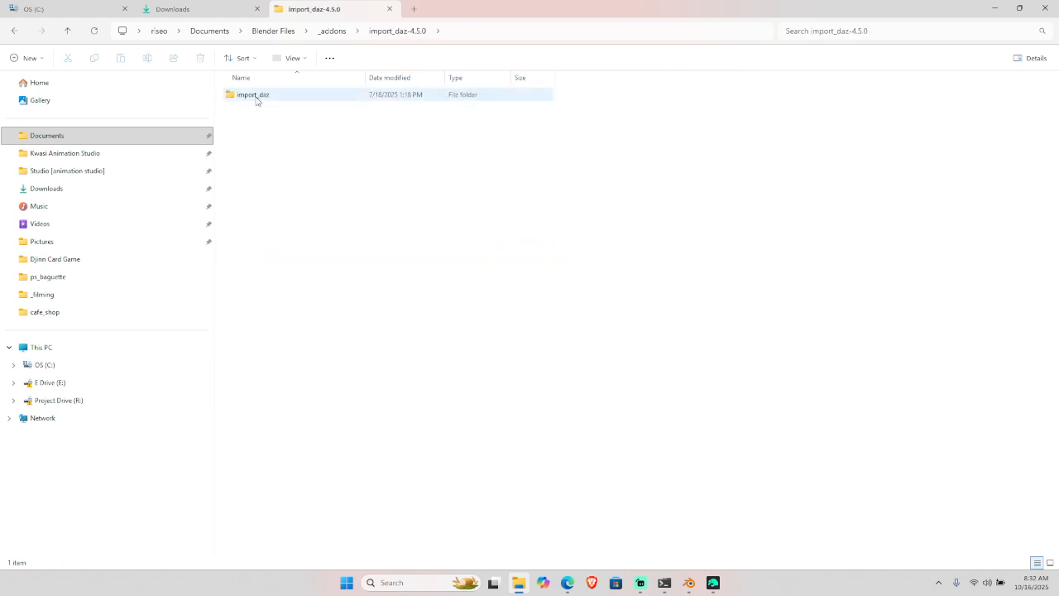
double_click(257, 96)
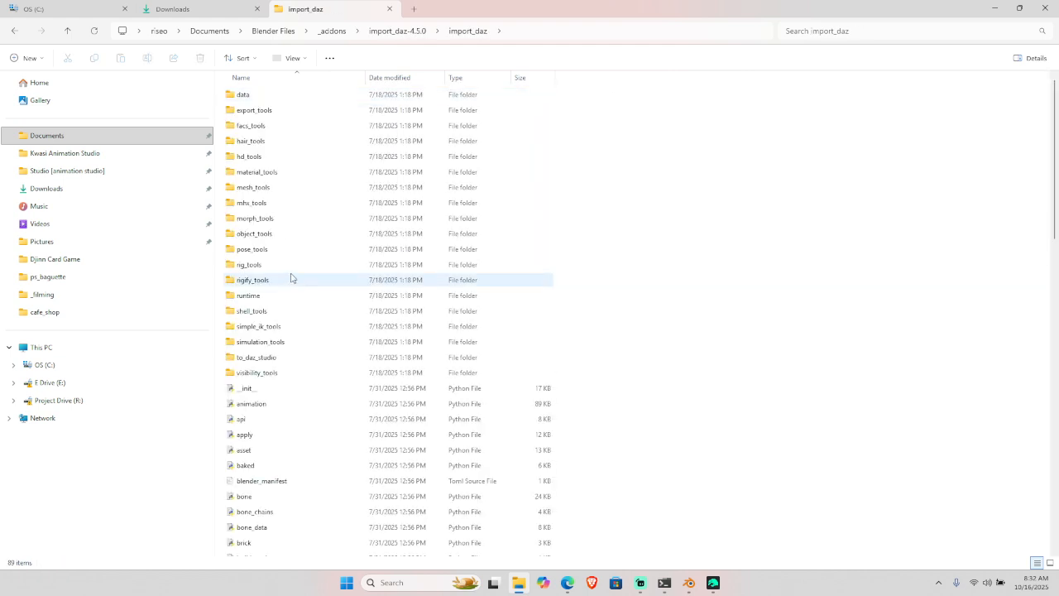
double_click(266, 358)
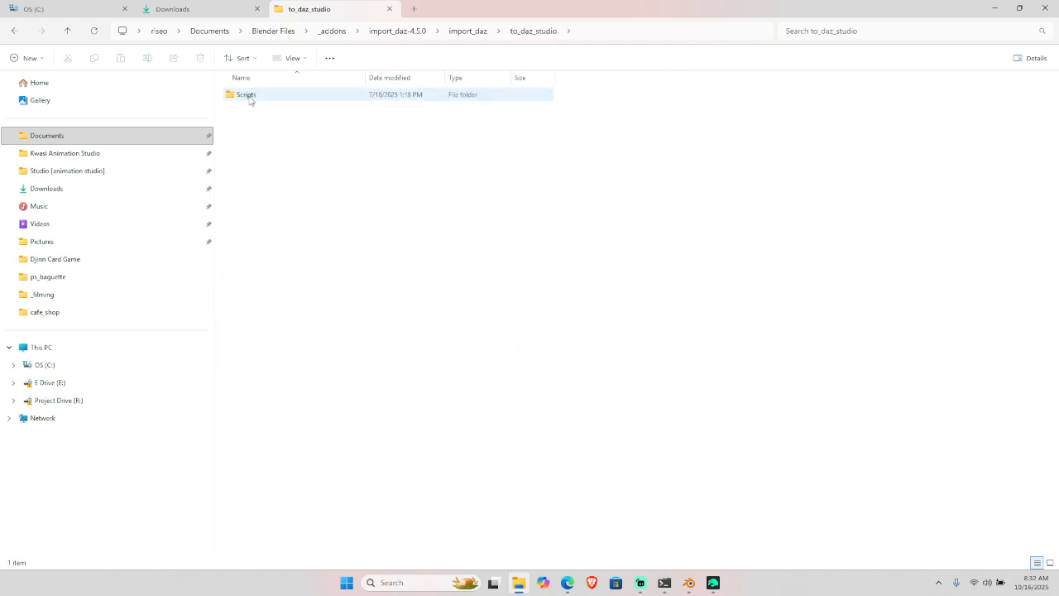
- Examine the contents of the Scripts folder and go back to the to_daz_studio folder
left_click(250, 99)
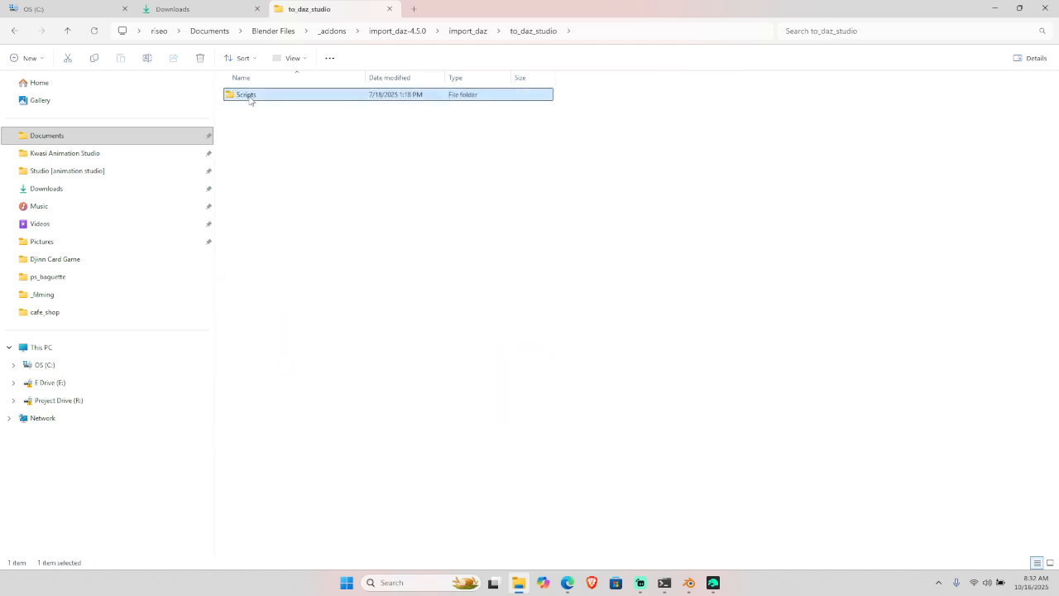
double_click(244, 96)
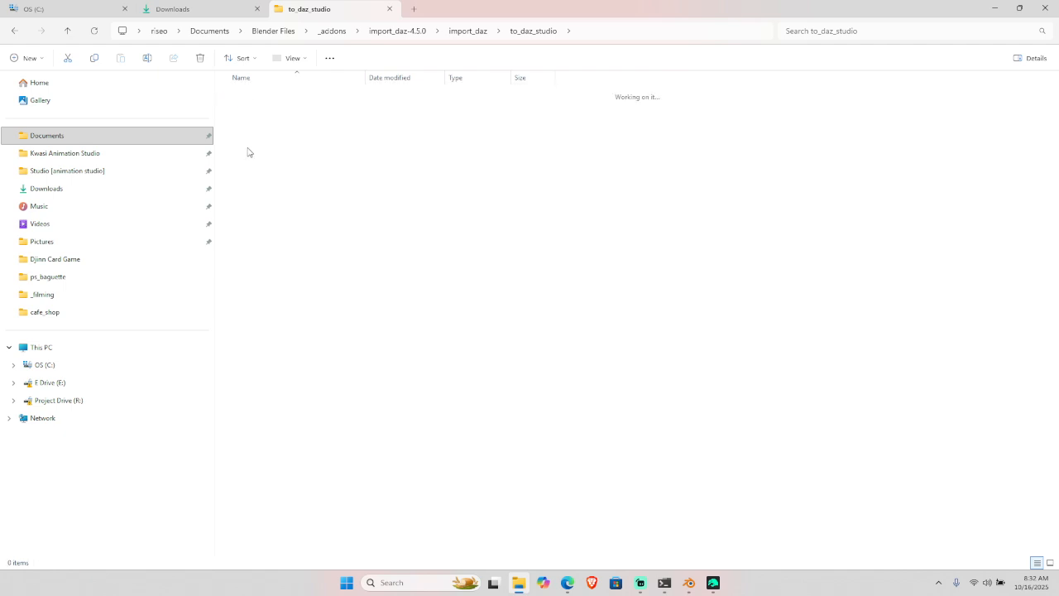
left_click_drag(248, 172, 347, 113)
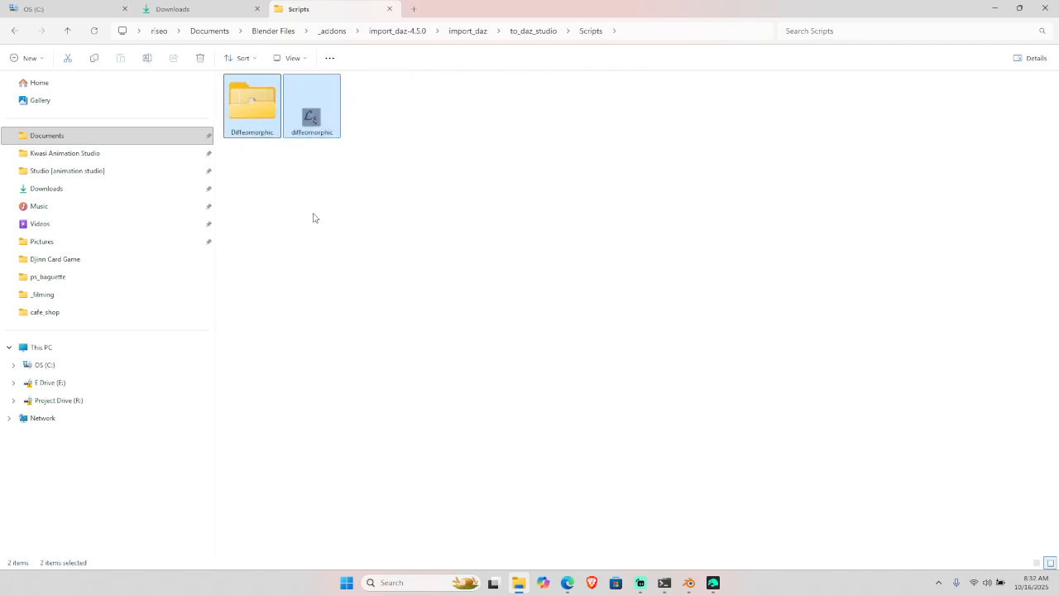
left_click(533, 31)
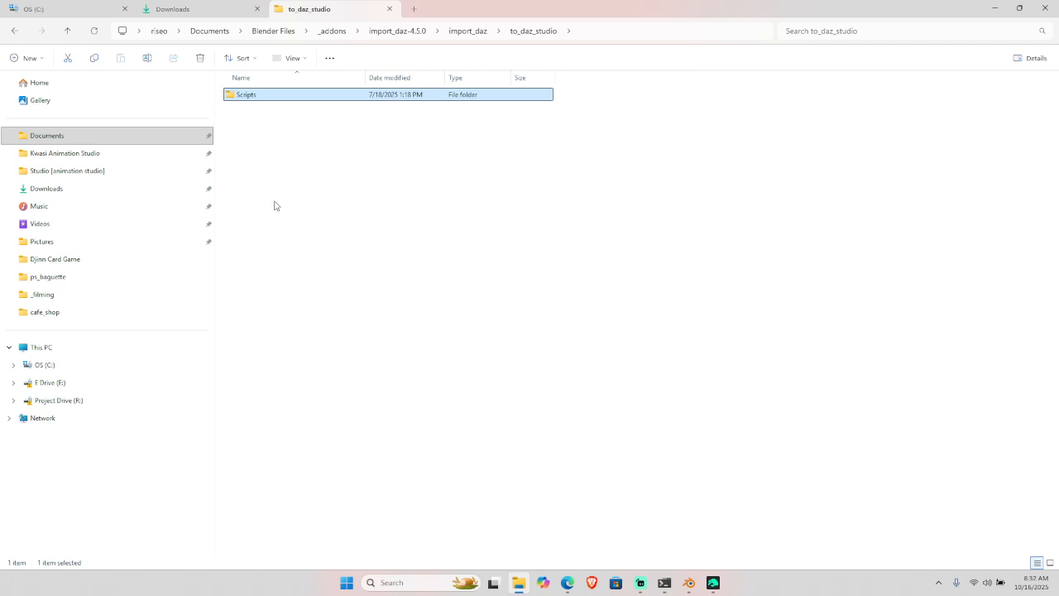
- Switch to Blender and open the file browser for installing an add-on from disk in the add-on preferences
left_click(689, 582)
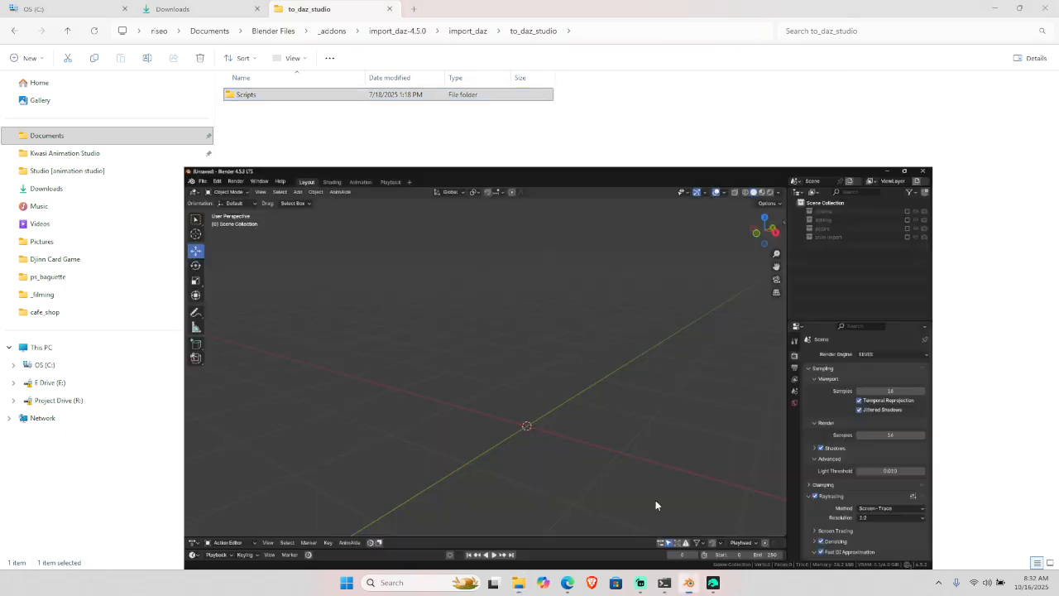
left_click(47, 21)
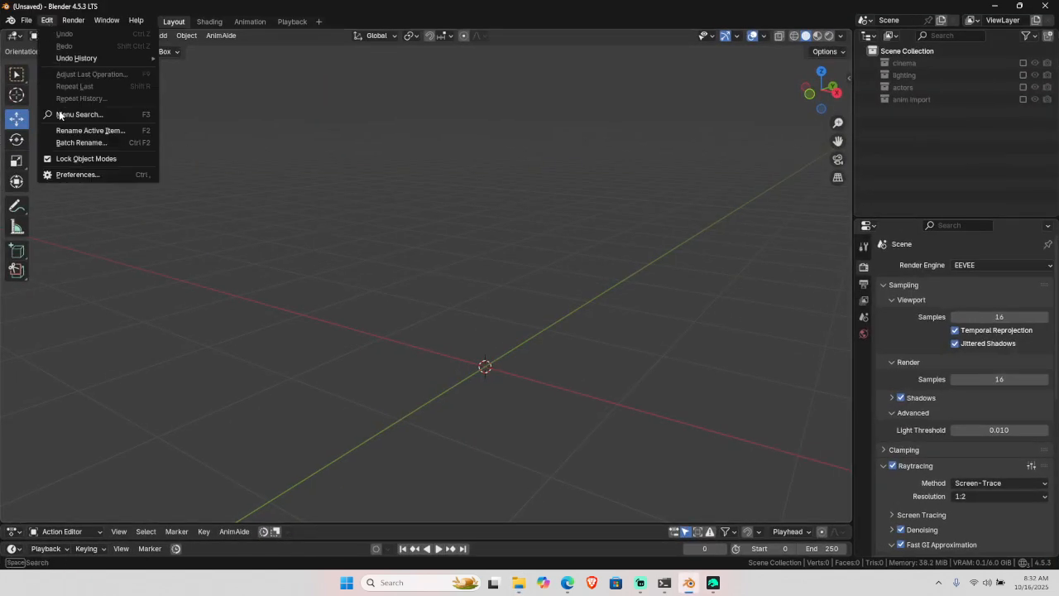
left_click(79, 176)
left_click_drag(225, 12, 362, 52)
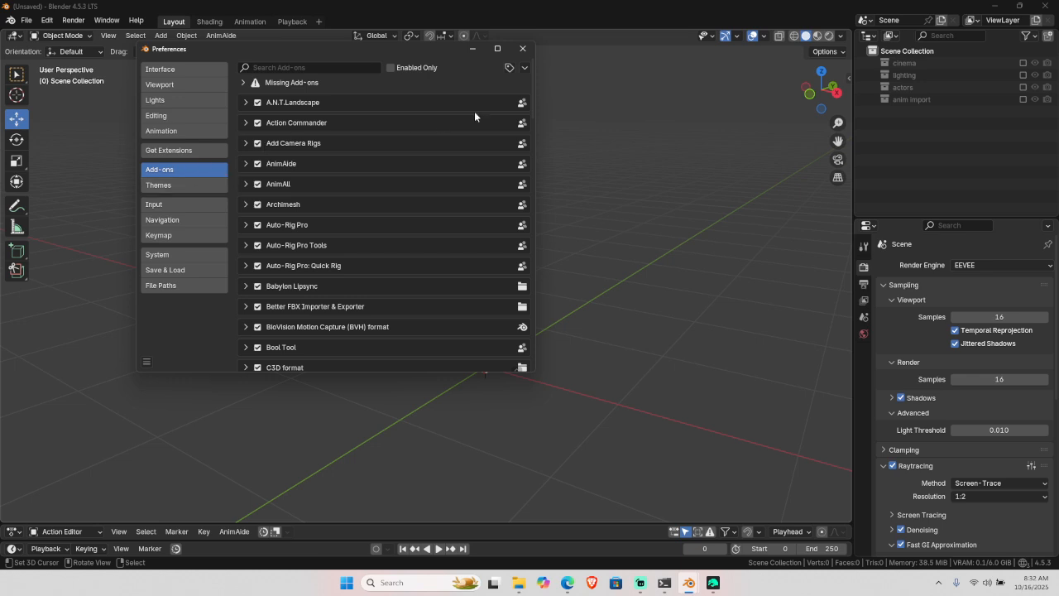
left_click(524, 71)
left_click(494, 98)
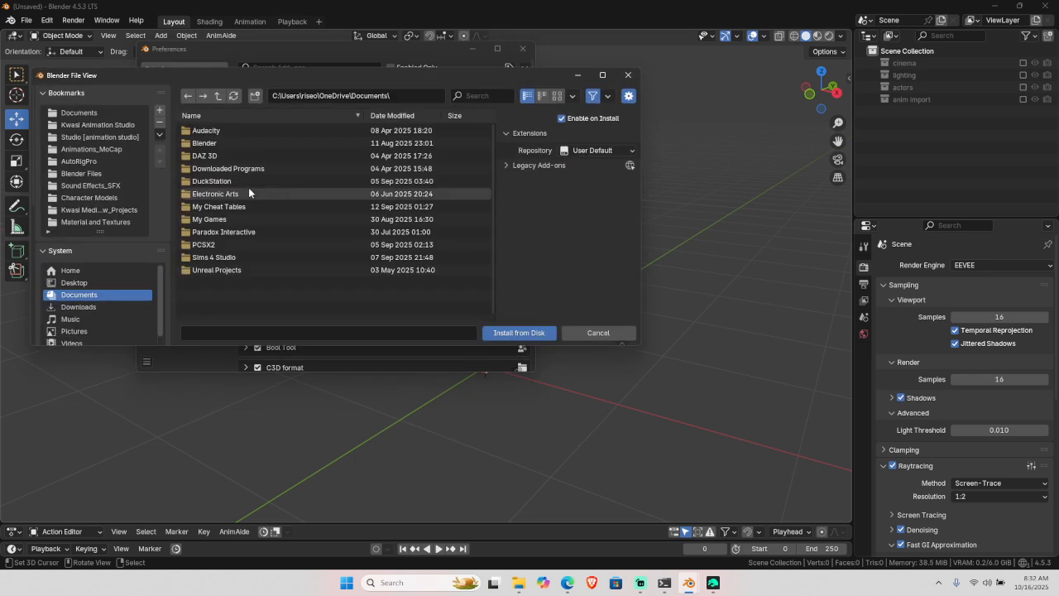
- Select import_daz-4.5.0.zip in the _addons folder of Blender Files, and cancel the installation from disk
left_click(219, 146)
left_click(81, 174)
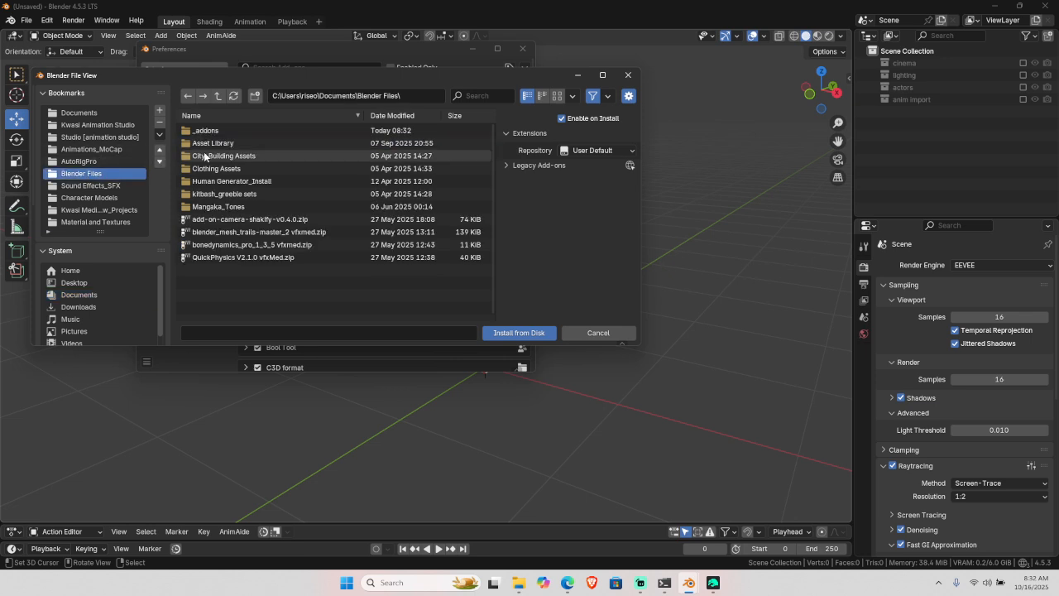
double_click(207, 131)
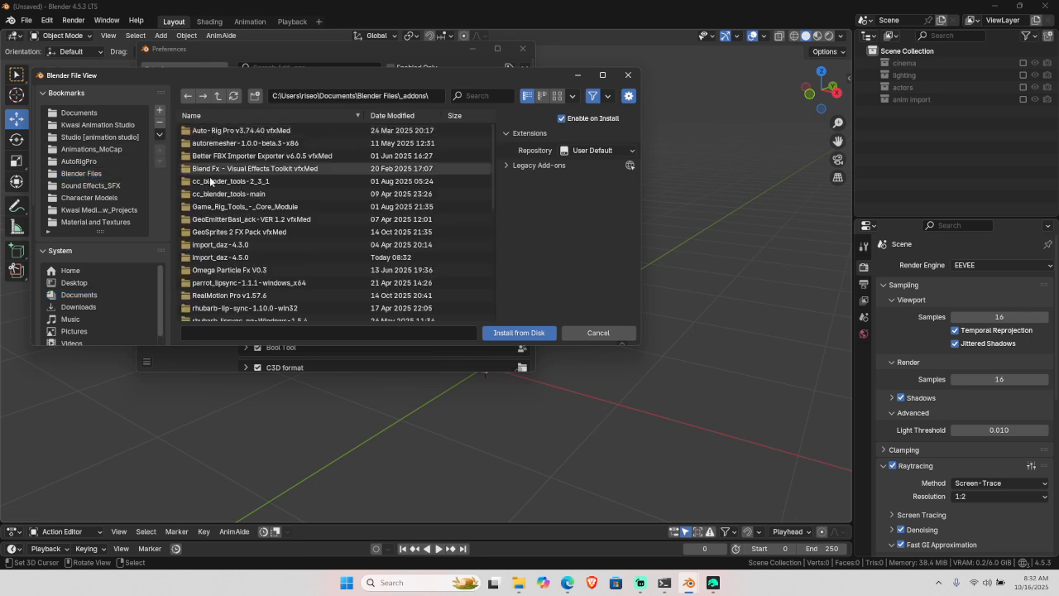
double_click(222, 258)
left_click(212, 133)
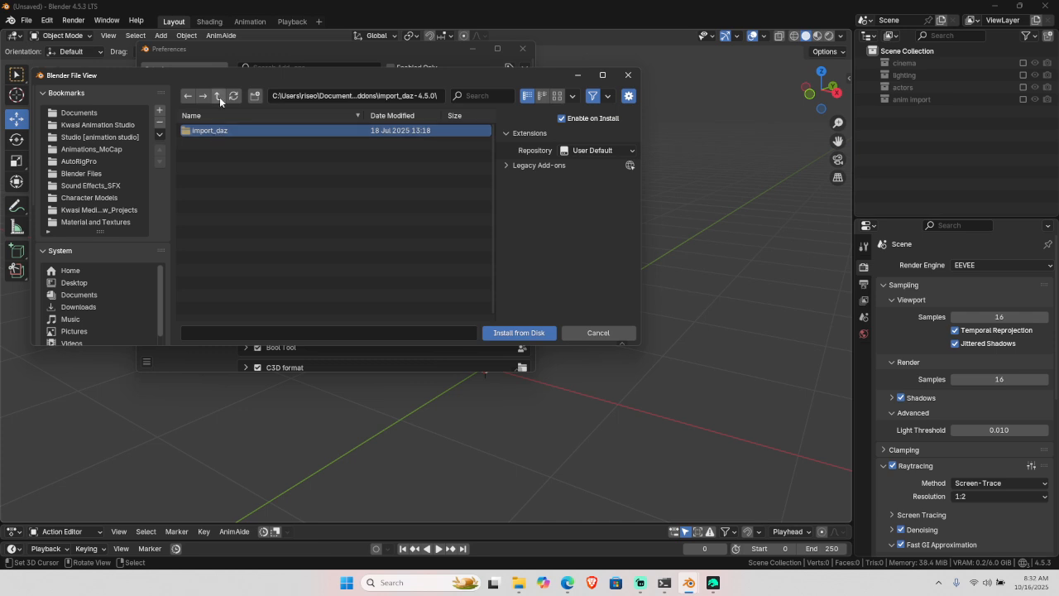
left_click(218, 96)
scroll(217, 207, "down", 10)
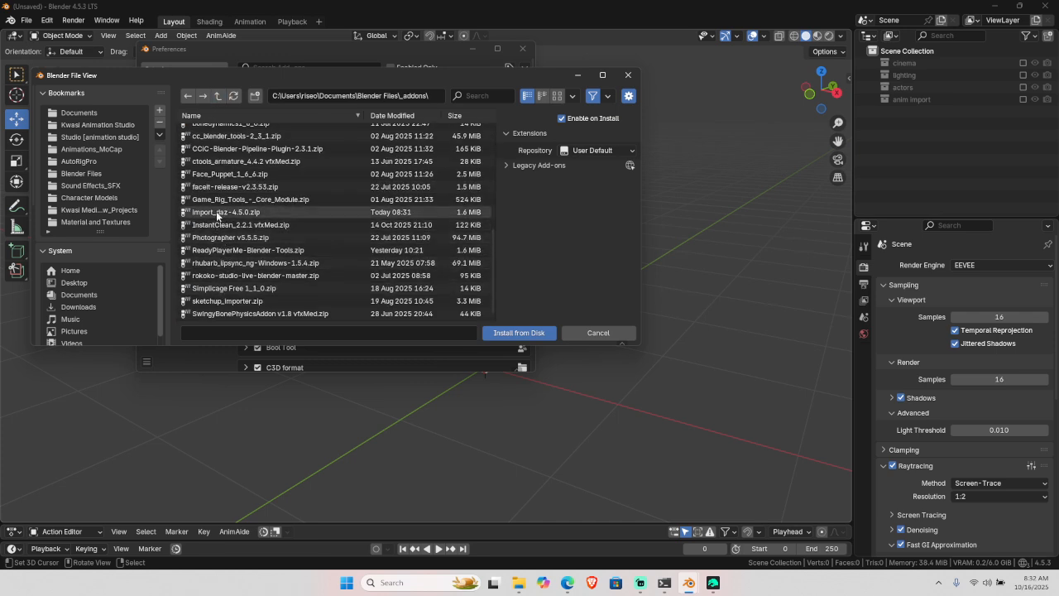
left_click(239, 216)
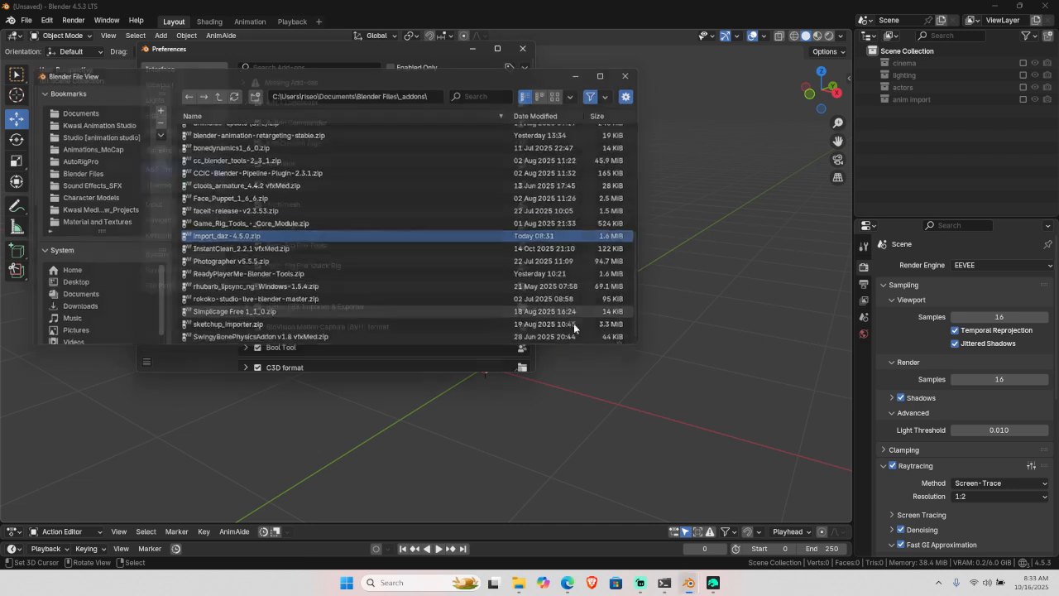
left_click(579, 332)
- Check the DAZ Importer entry in the add-on preferences, and close the preferences and minimize Blender
scroll(292, 257, "down", 10)
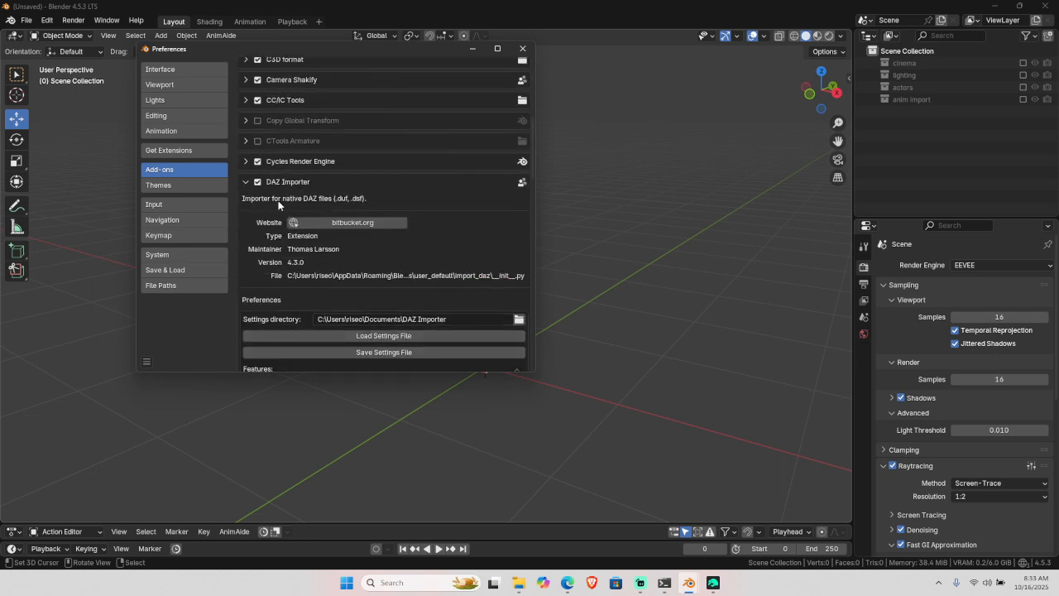
left_click(522, 48)
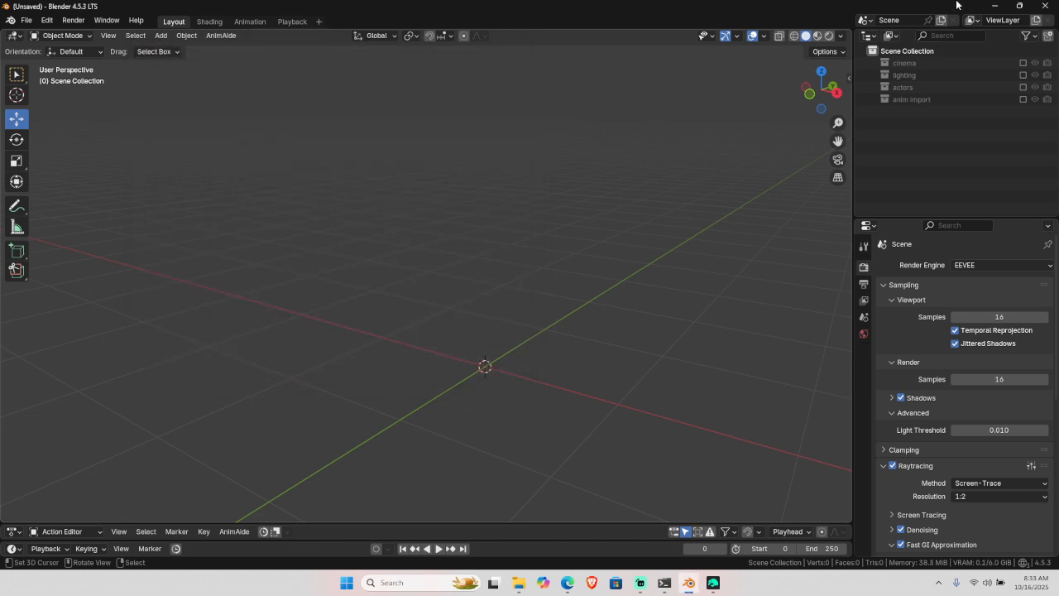
left_click(999, 10)
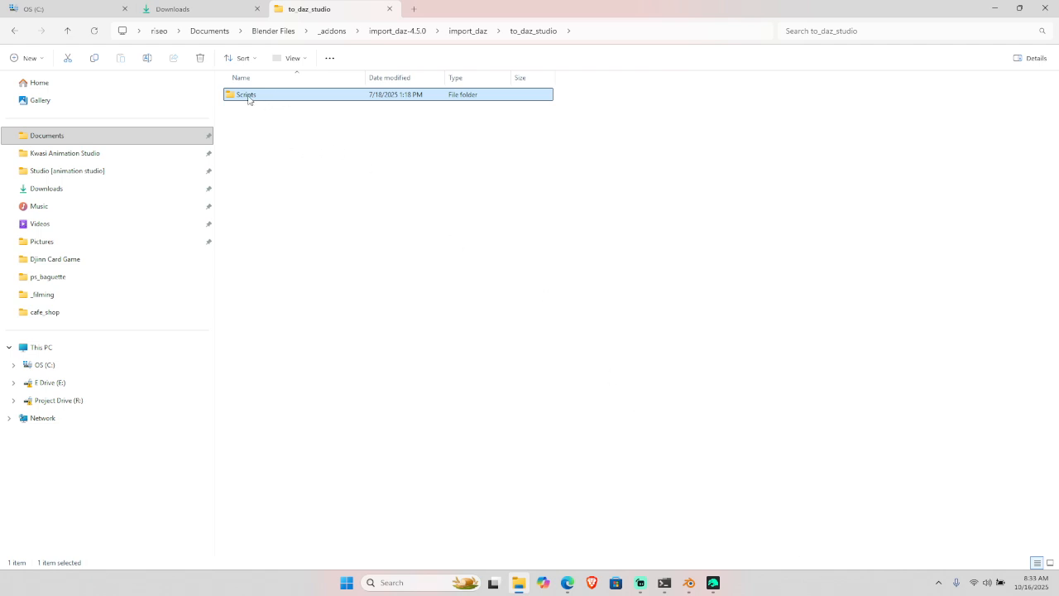
- Switch to DAZ Studio and inspect the Scripts\Scripts folder at the folder location of My DAZ 3D Library
left_click(68, 12)
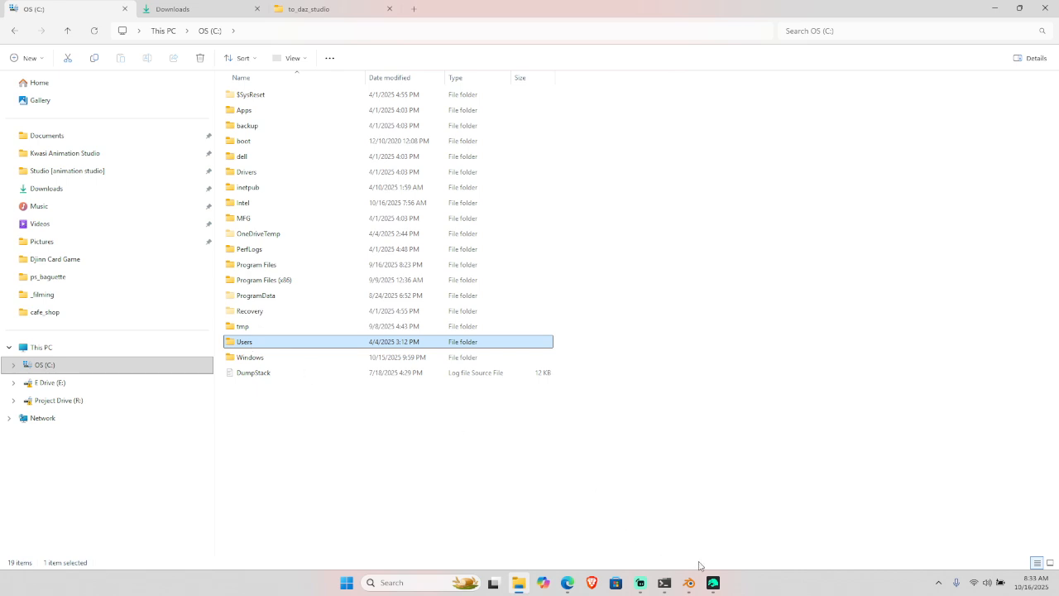
left_click(712, 582)
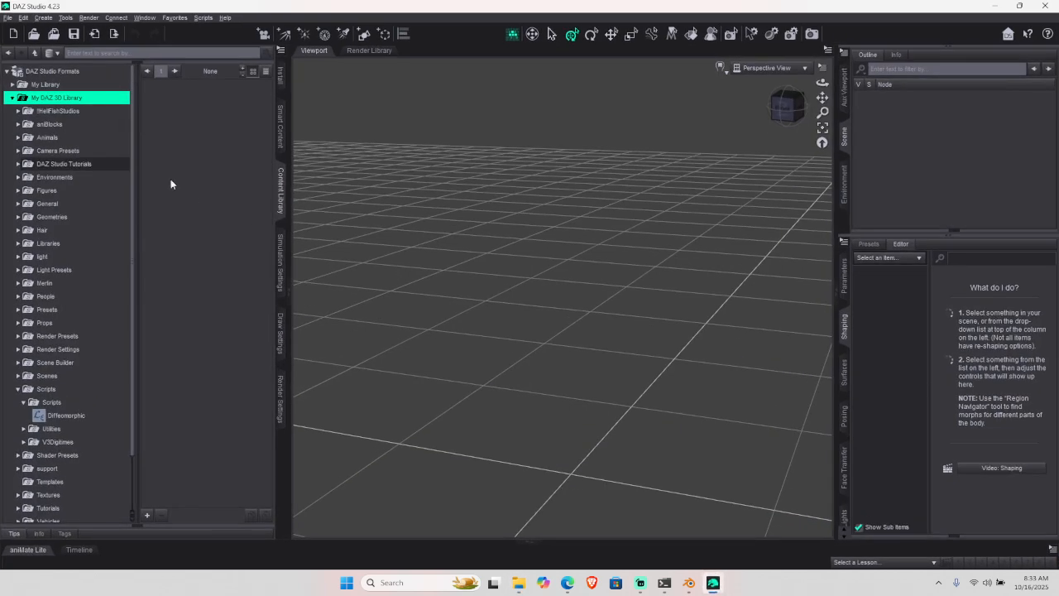
right_click(64, 103)
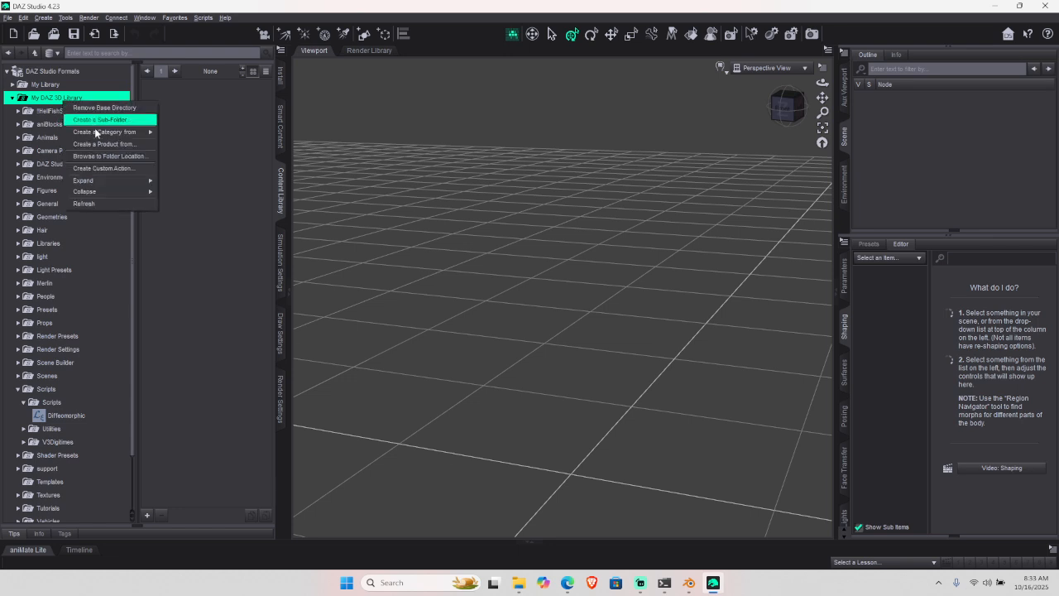
left_click(96, 157)
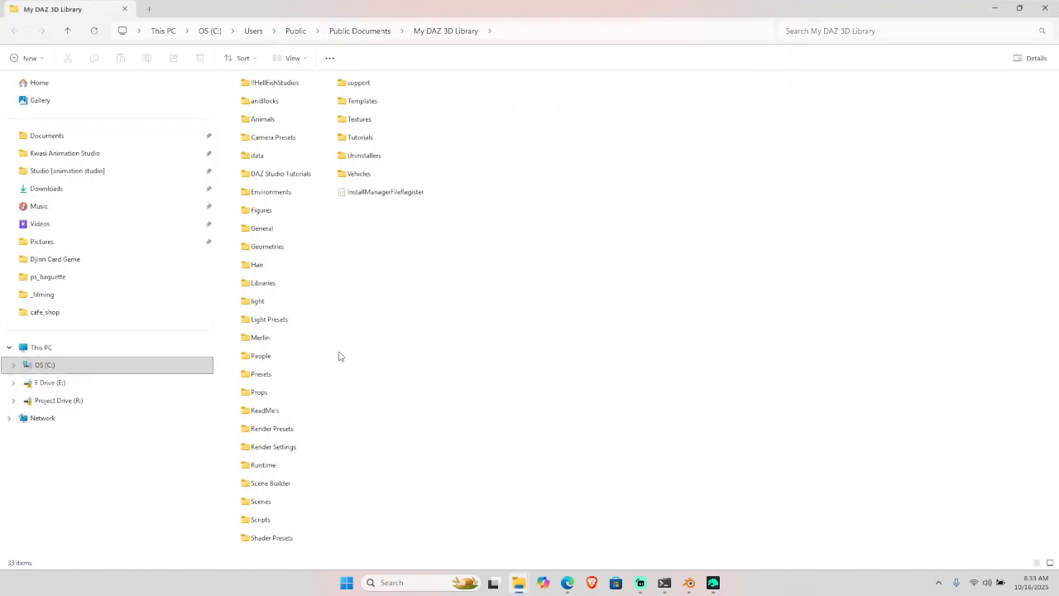
double_click(260, 520)
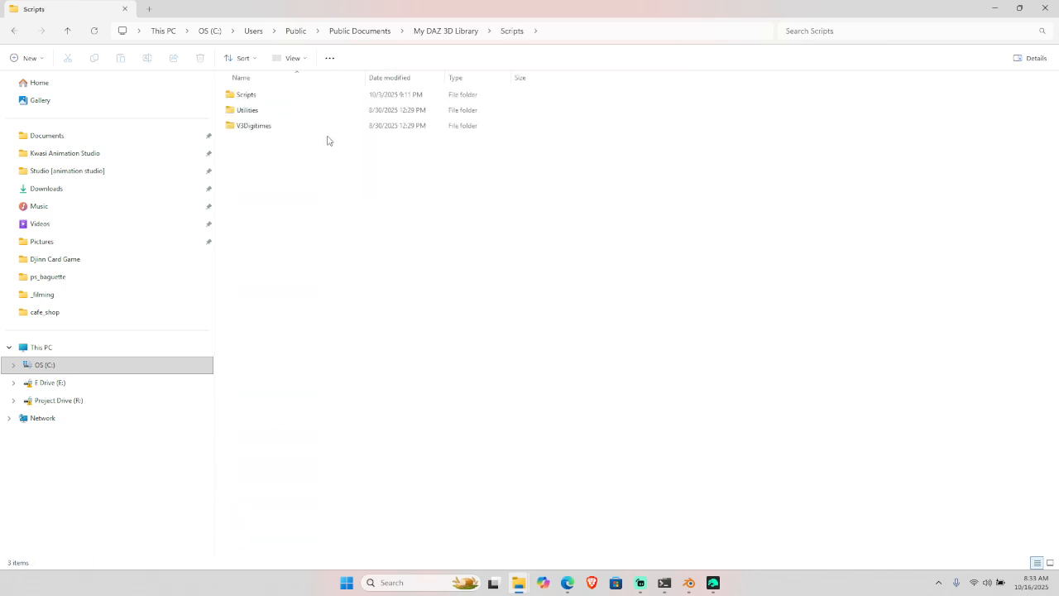
double_click(247, 95)
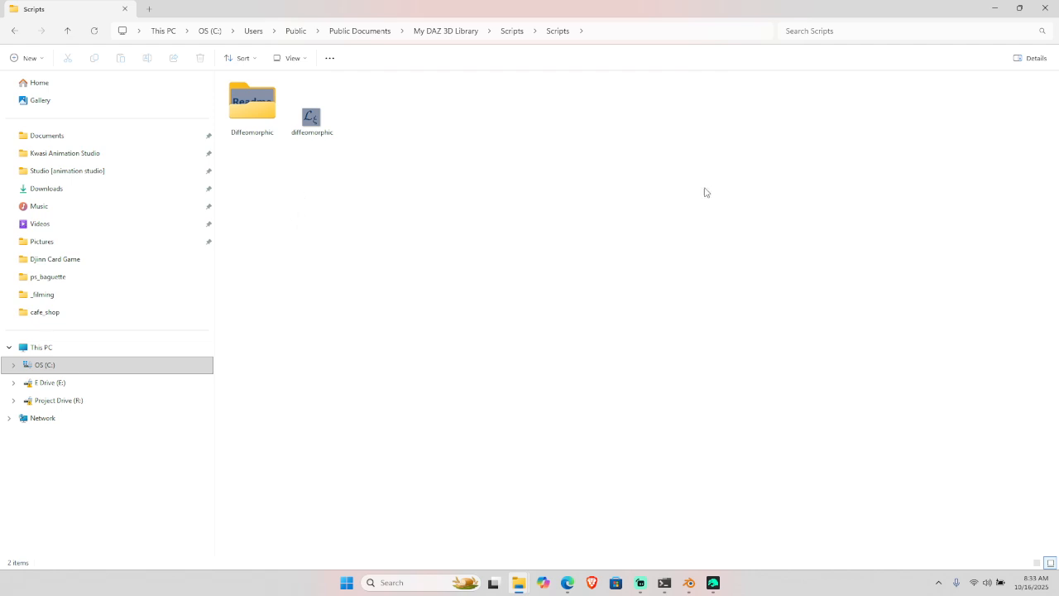
left_click(1044, 9)
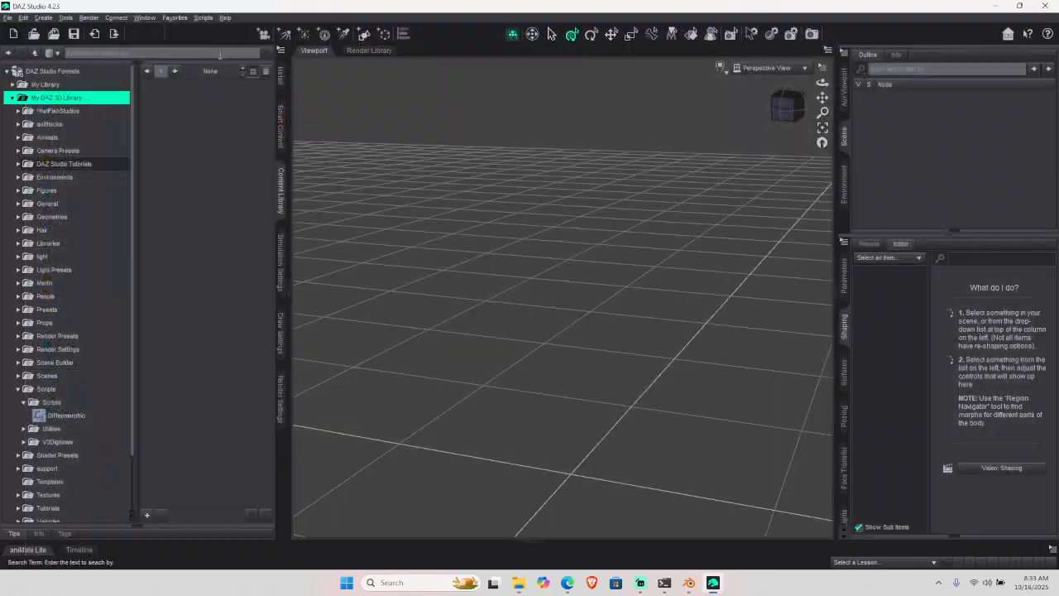
- Switch to File Explorer and copy all contents of the Scripts folder inside to_daz_studio
left_click(515, 584)
left_click(312, 10)
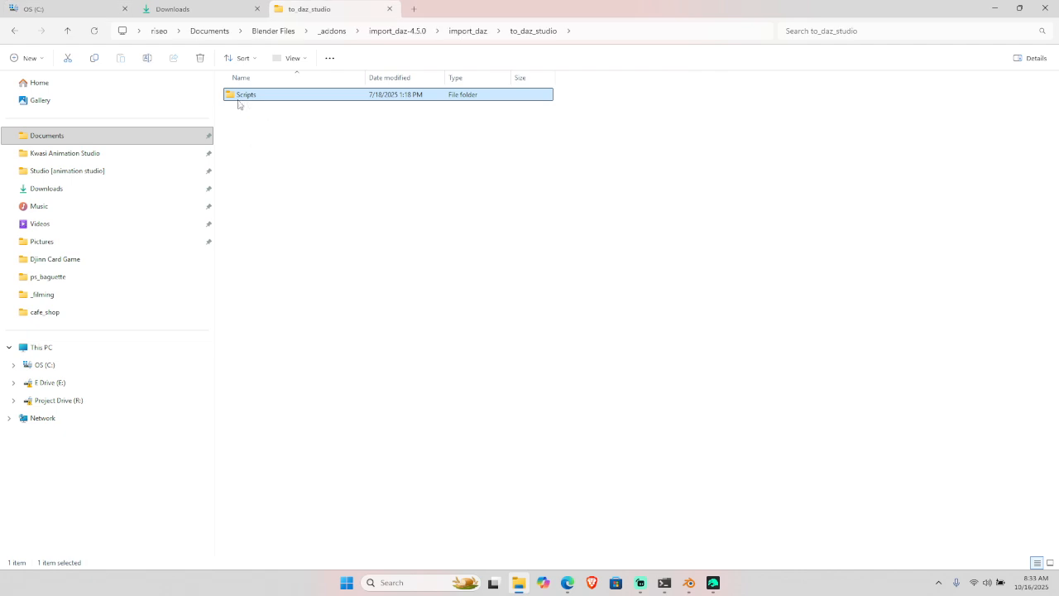
double_click(239, 97)
key("ctrl+a")
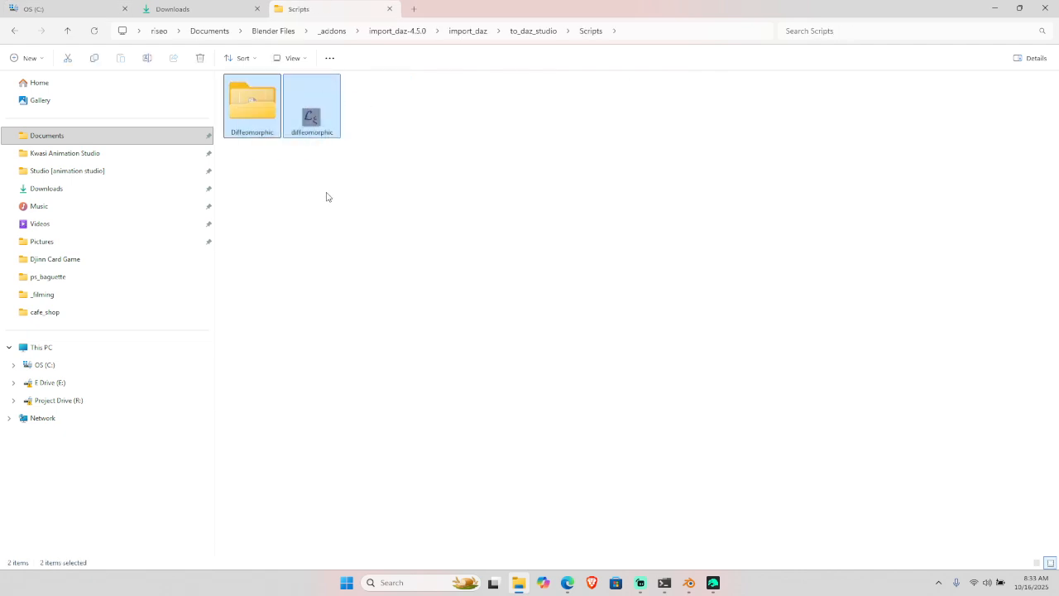
- Open the Scripts\Scripts folder of My DAZ 3D Library under Users\Public\Public Documents on the C: drive
left_click(72, 10)
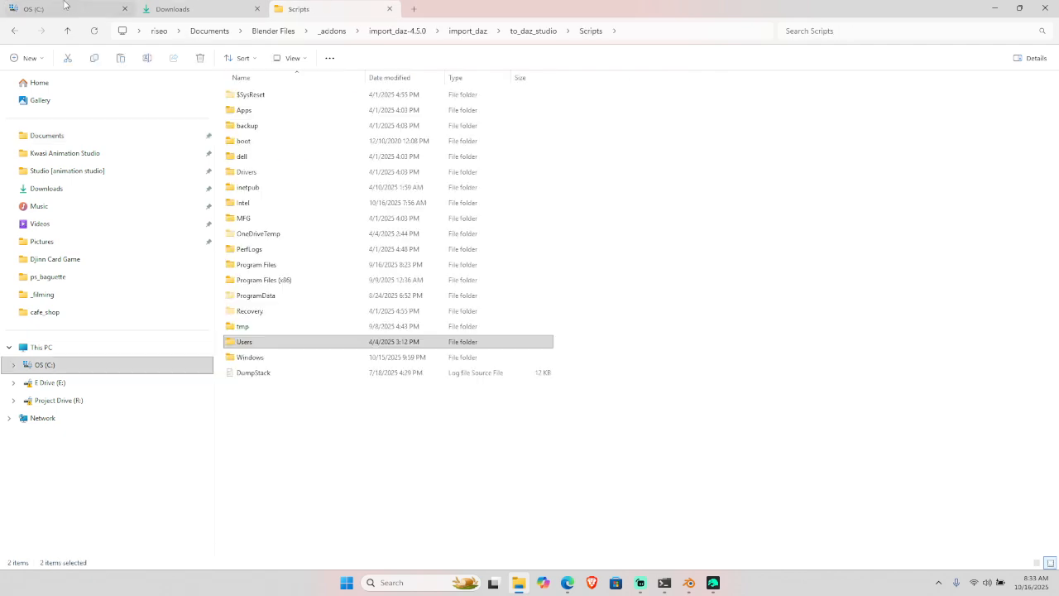
double_click(246, 343)
double_click(248, 110)
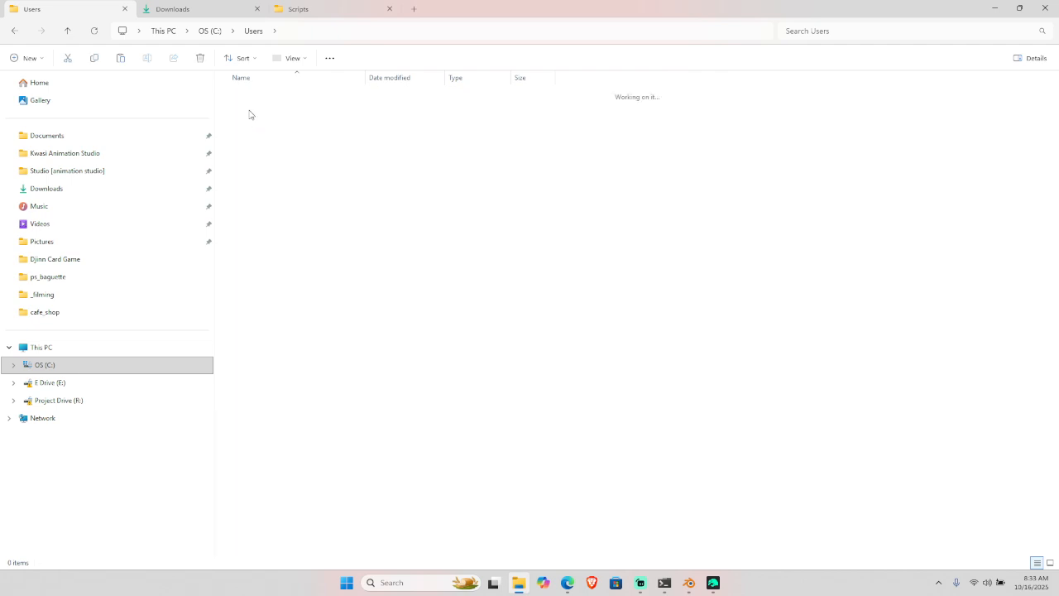
double_click(270, 144)
double_click(258, 110)
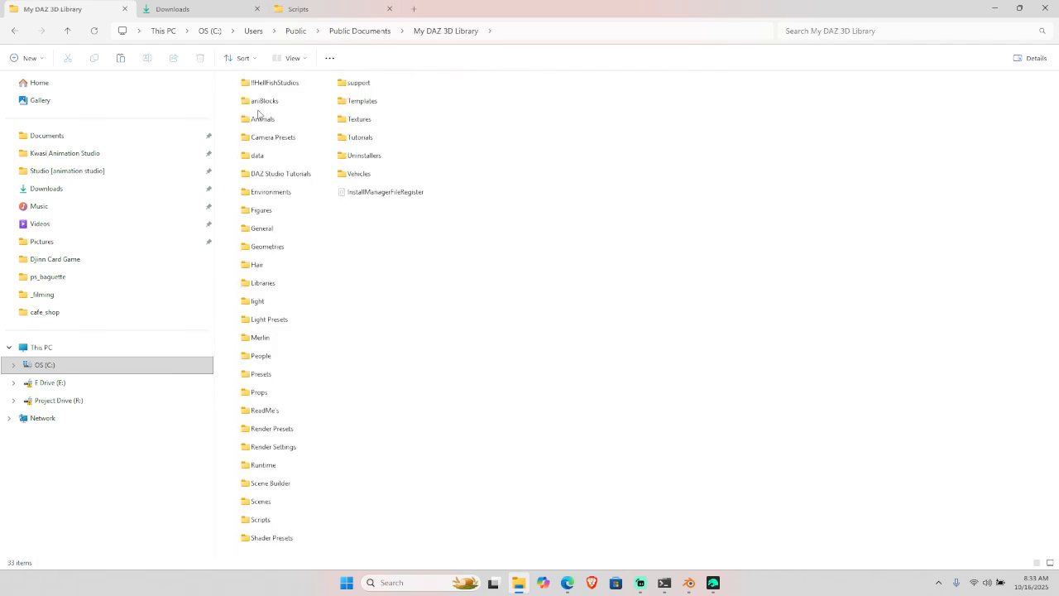
double_click(259, 518)
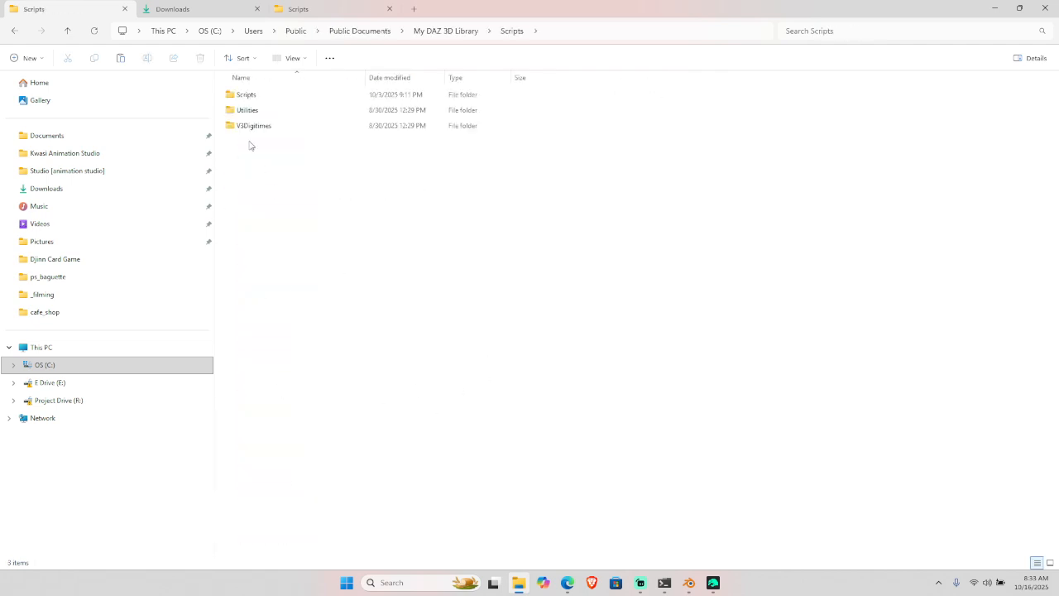
double_click(246, 96)
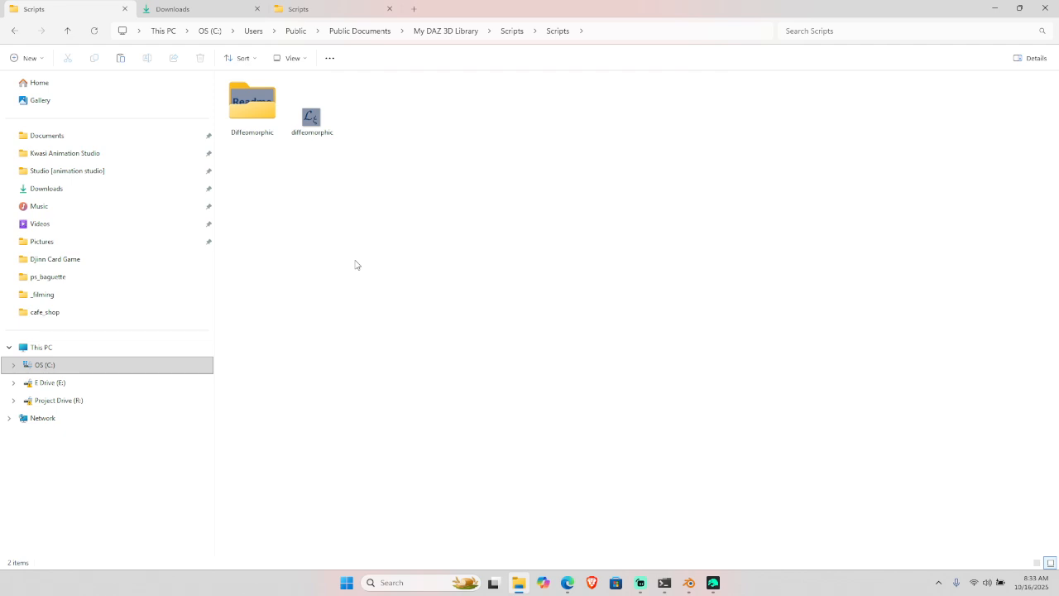
- Switch to DAZ Studio and open the Diffeomorphic folder within Scripts\Scripts of My DAZ 3D Library
left_click(713, 582)
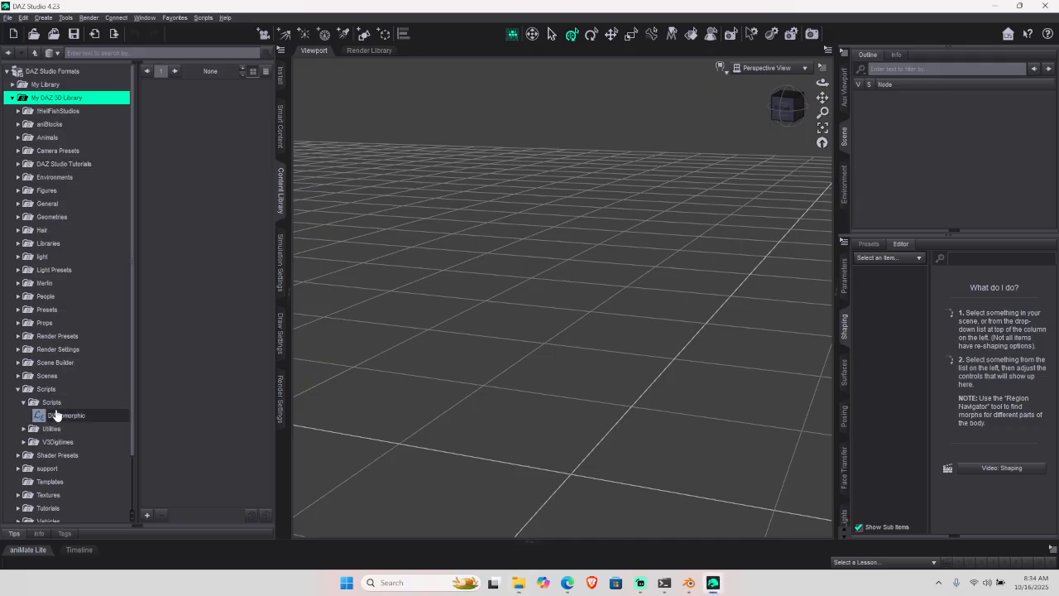
left_click(52, 402)
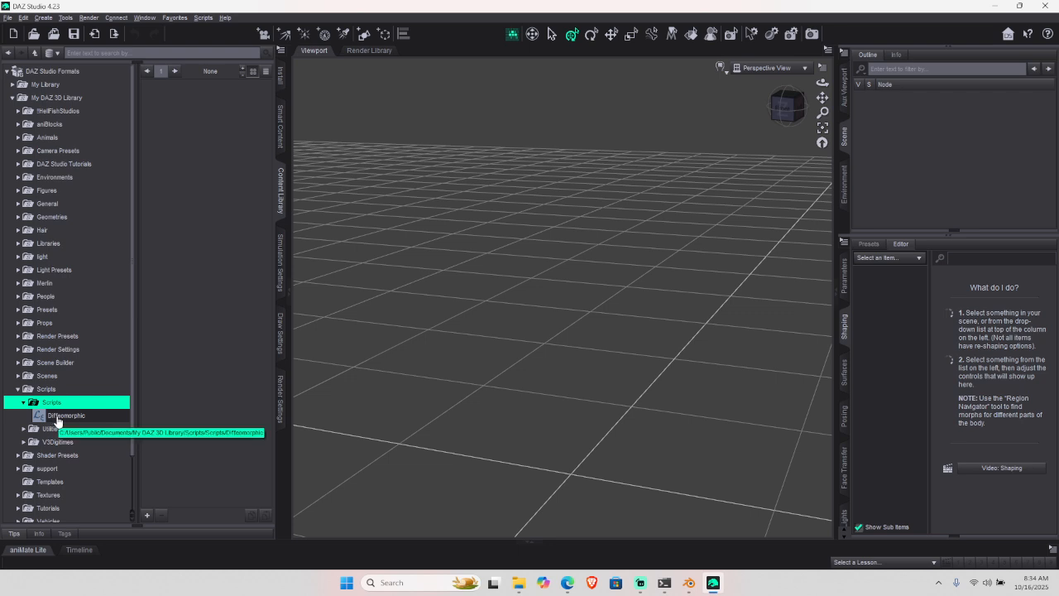
left_click(57, 415)
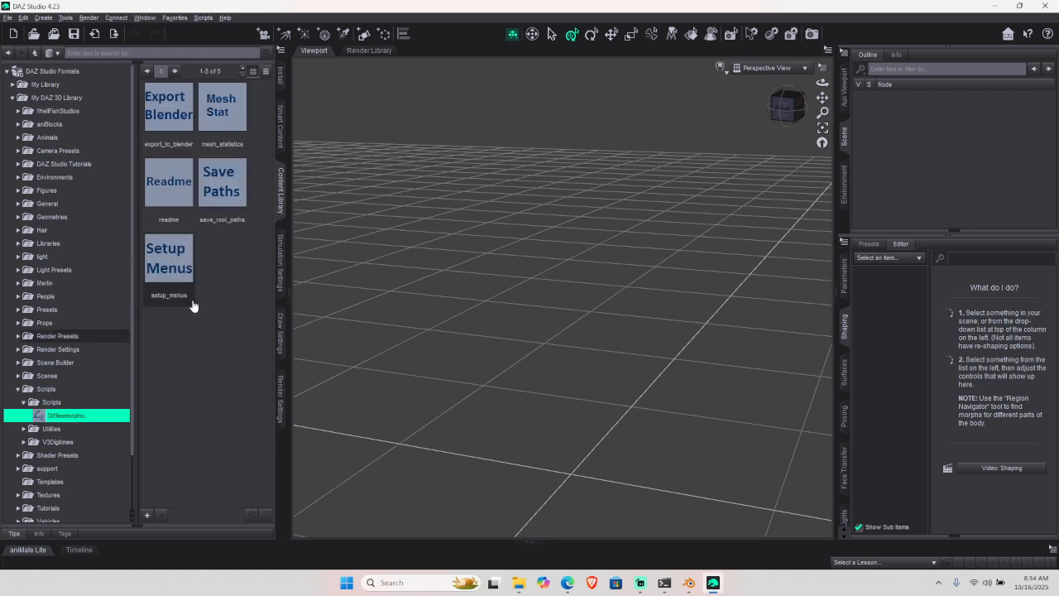
mouse_move(175, 106)
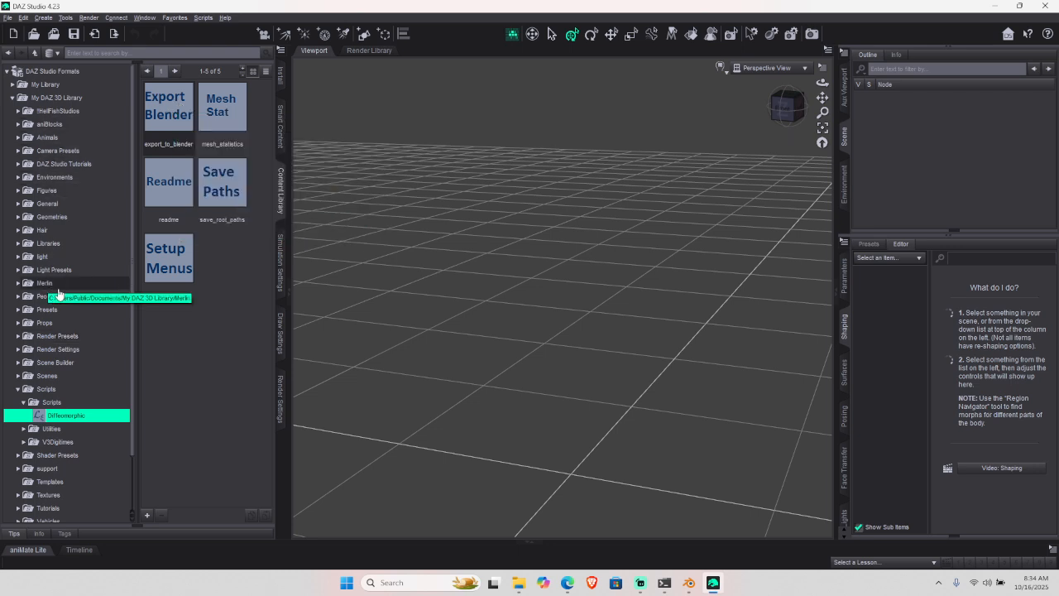
left_click(8, 17)
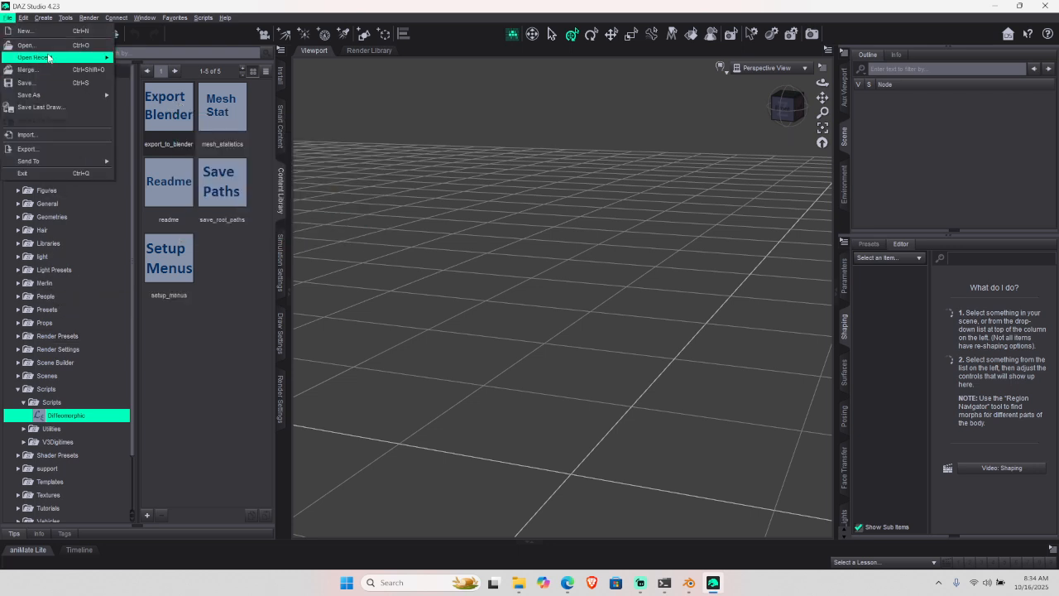
mouse_move(49, 58)
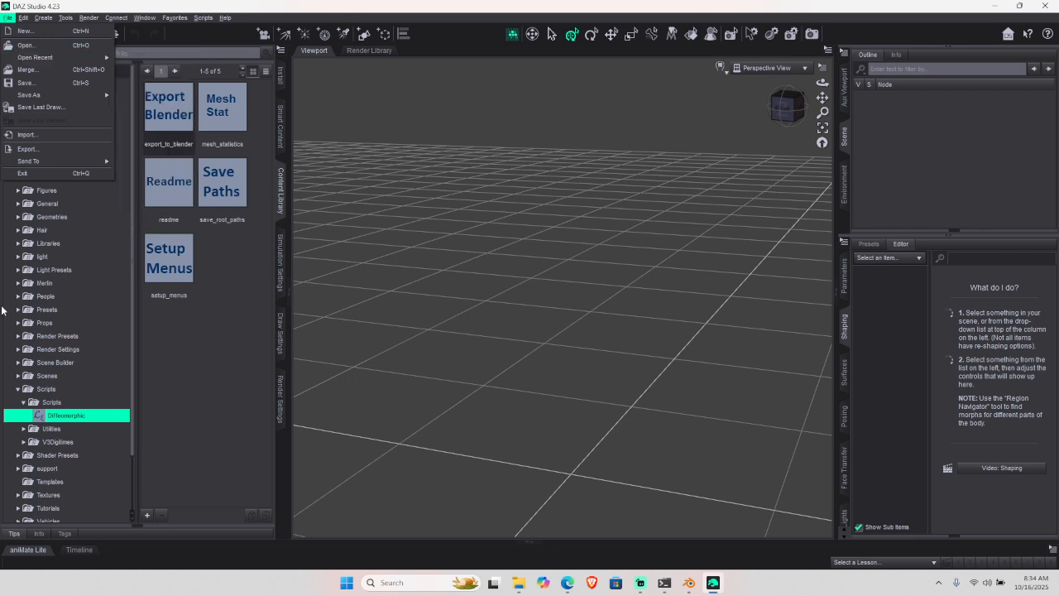
left_click(216, 411)
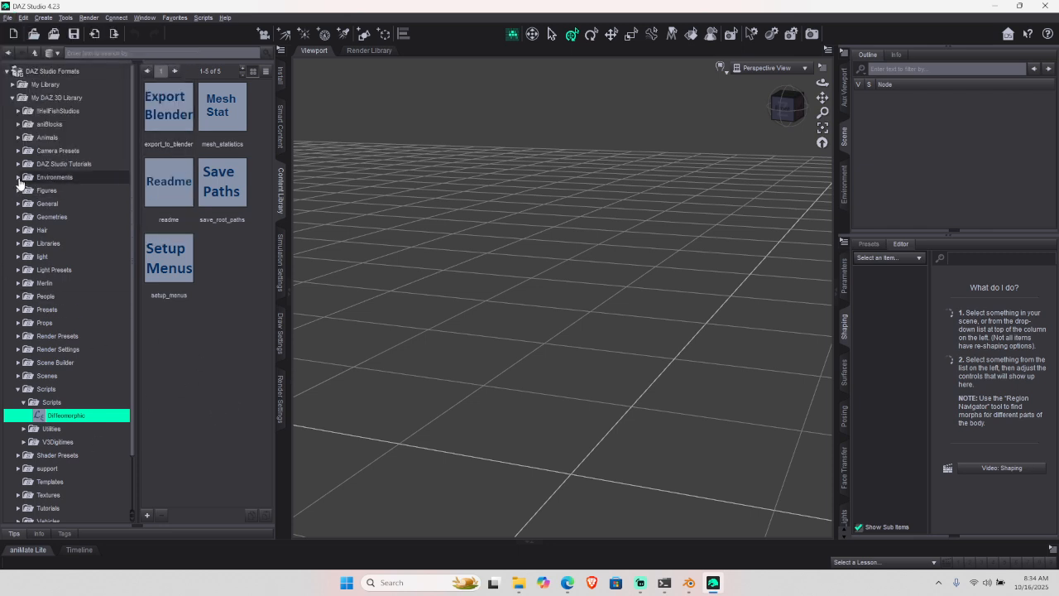
- Merge the RCS Bench Iray prop from Props\Ranch Campfire\Iray in My DAZ 3D Library into the scene
left_click(19, 322)
scroll(38, 264, "down", 5)
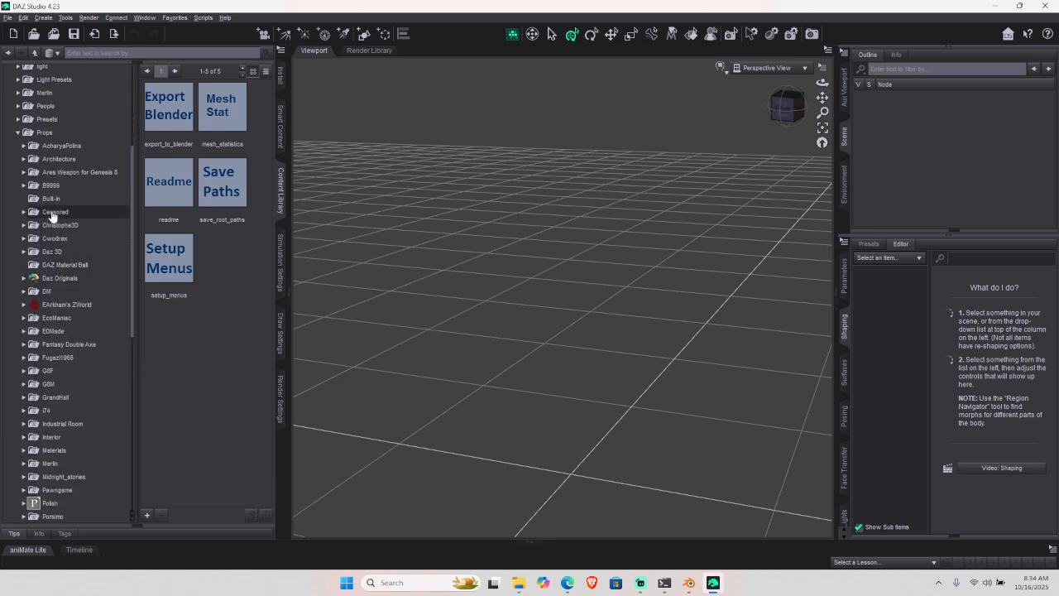
scroll(45, 331, "down", 5)
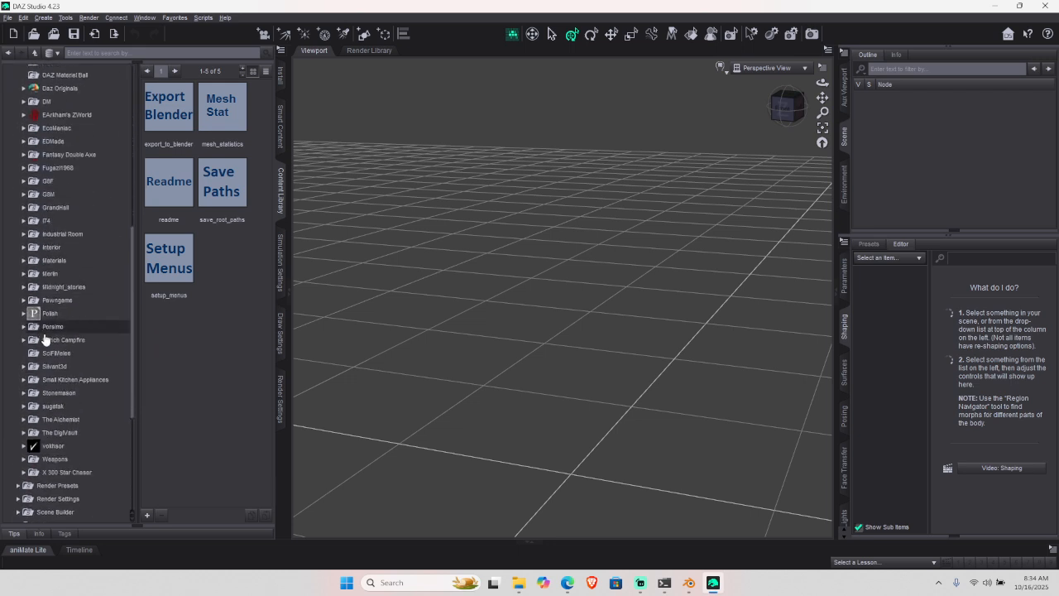
scroll(46, 348, "down", 2)
left_click(24, 264)
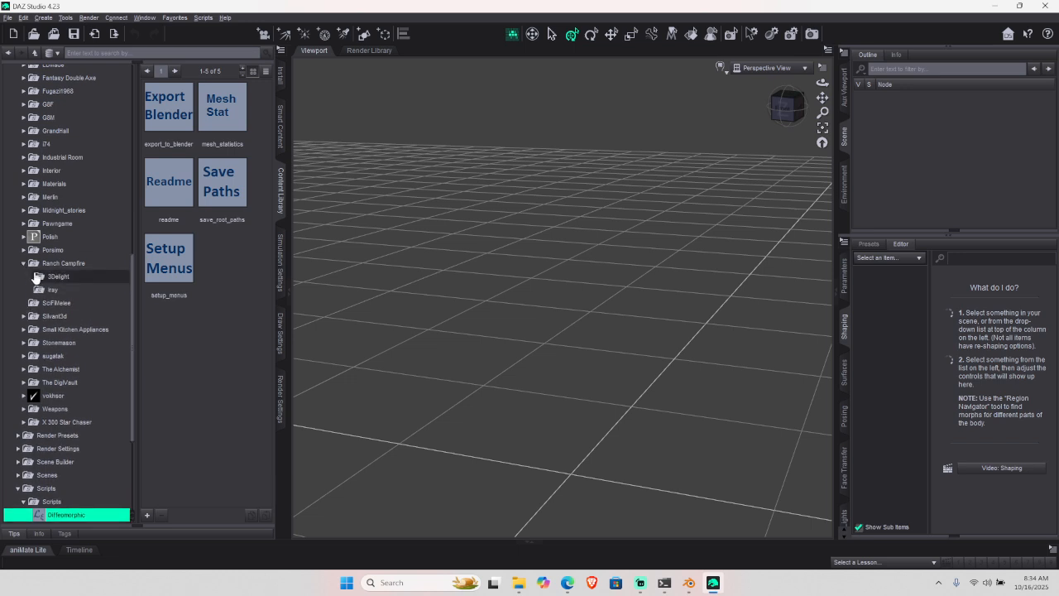
left_click(49, 290)
right_click(171, 183)
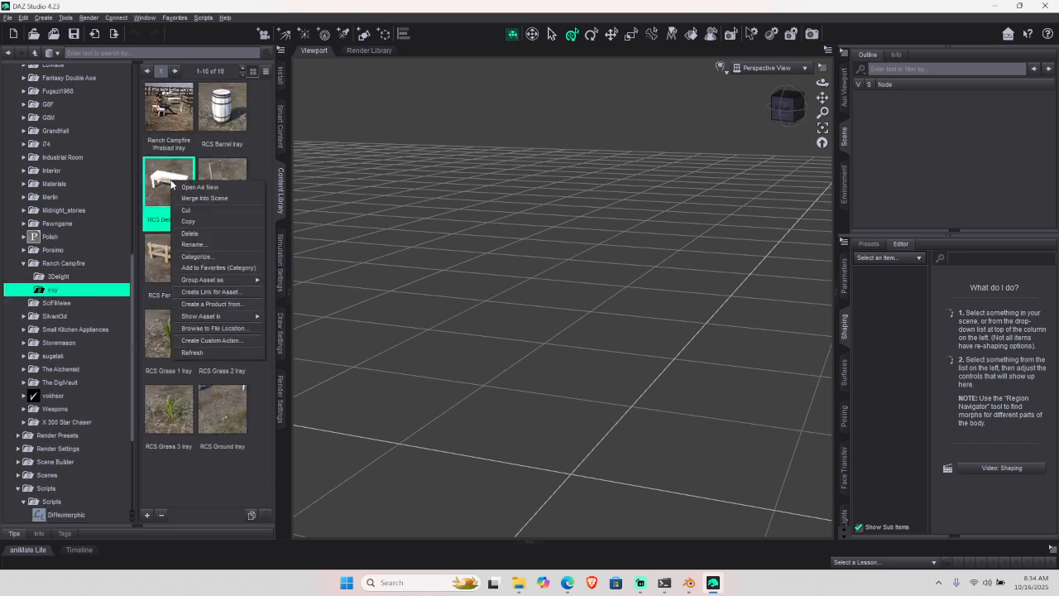
left_click(205, 197)
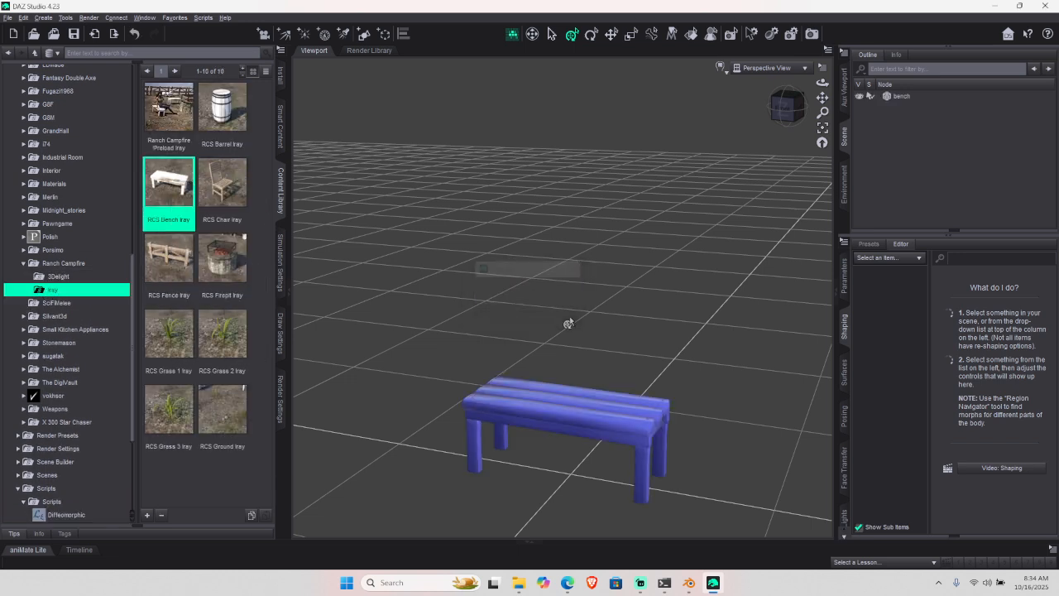
- In the bench's surface settings, set both Glossy Layered Weight and Glossy Reflectivity to 0.00
left_click(901, 96)
left_click(822, 127)
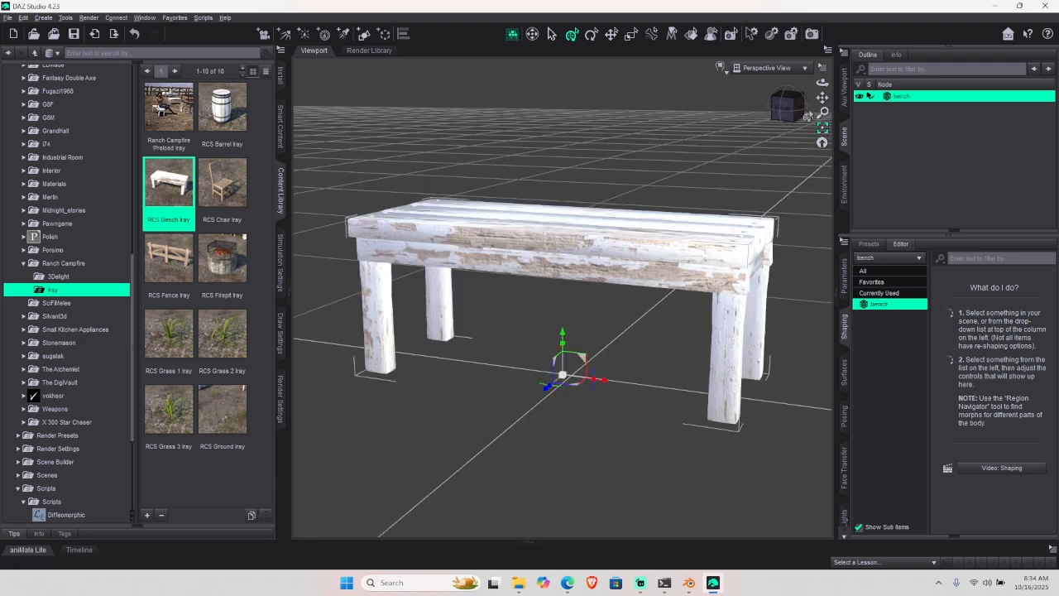
mouse_move(788, 106)
left_mouse_down()
mouse_move(712, 106)
mouse_move(793, 108)
left_mouse_up()
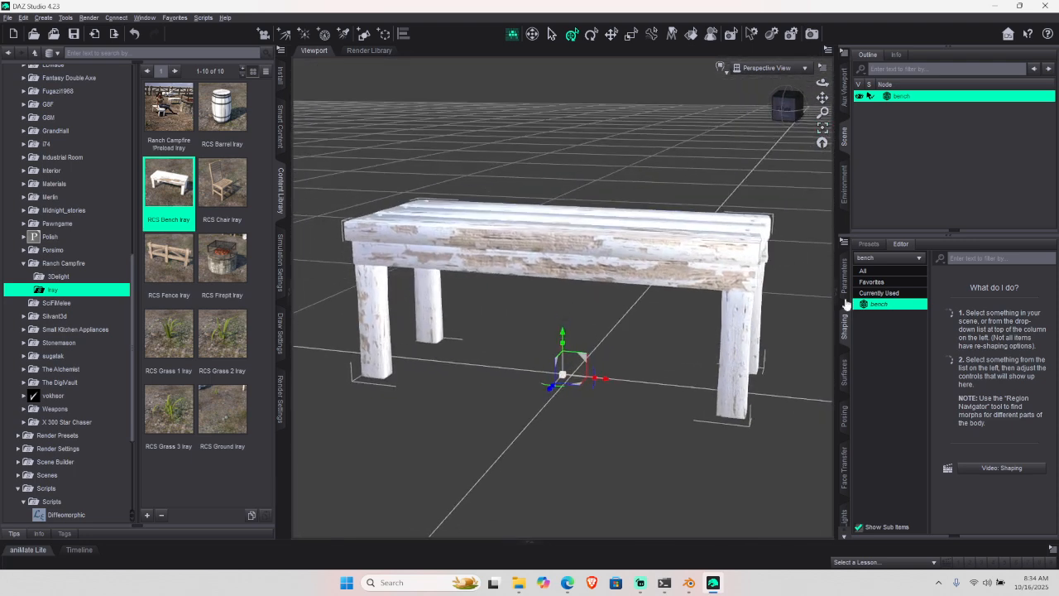
left_click(844, 372)
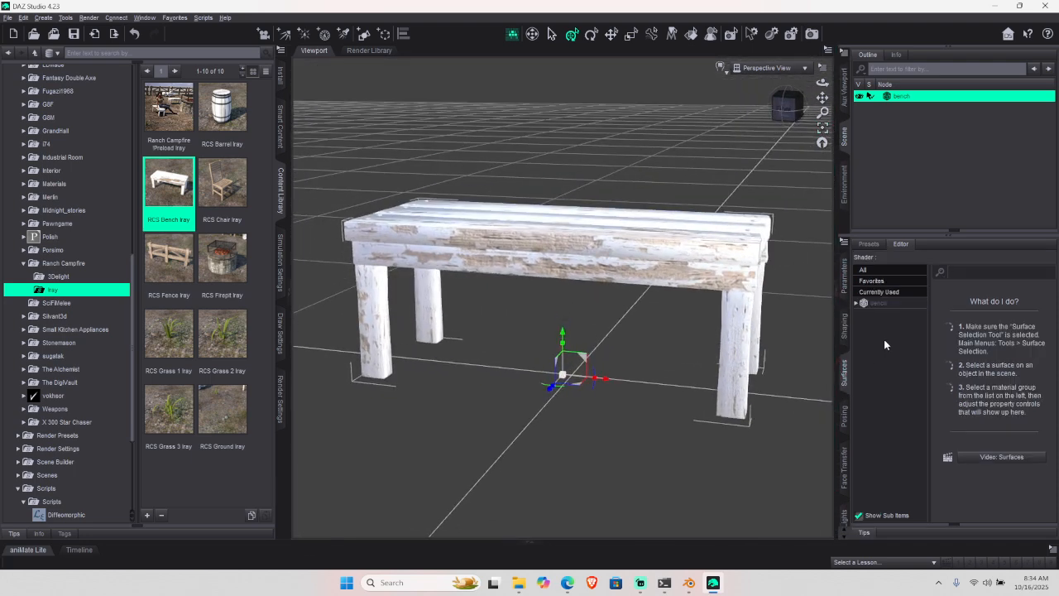
left_click(891, 304)
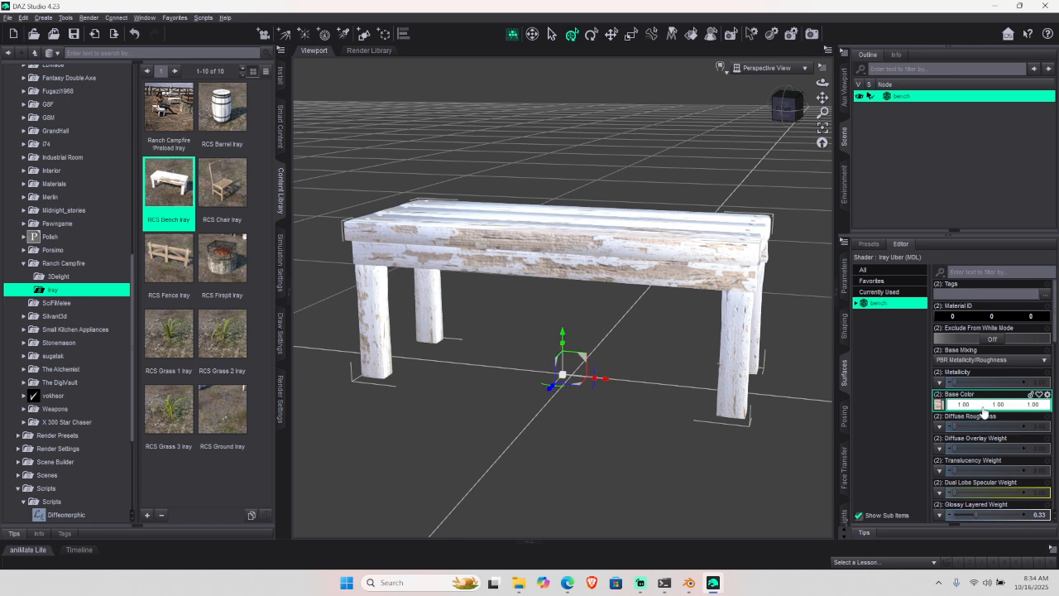
scroll(982, 412, "down", 3)
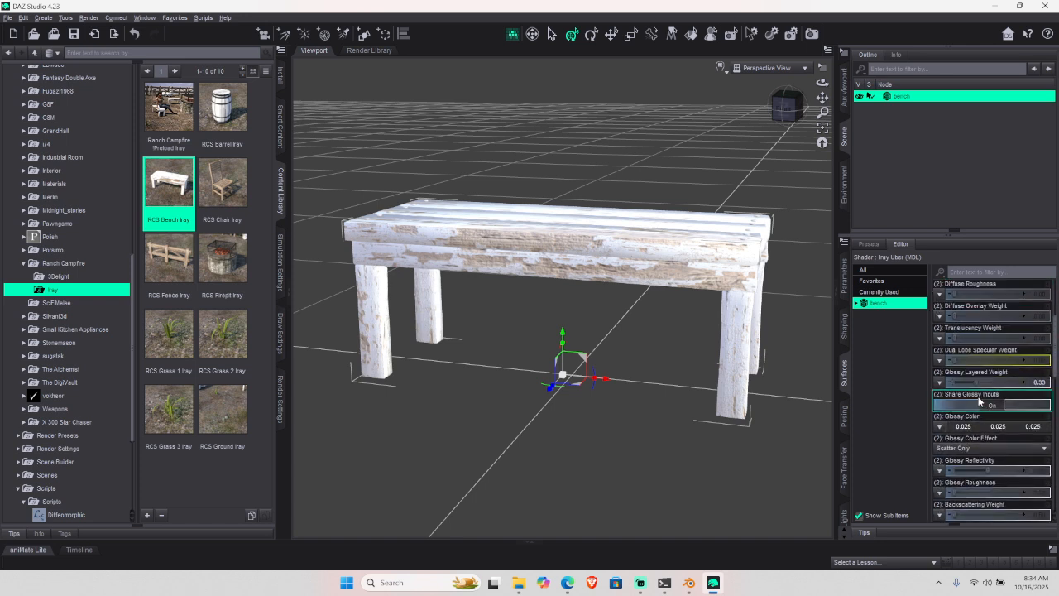
left_click_drag(968, 386, 1025, 395)
scroll(983, 418, "down", 2)
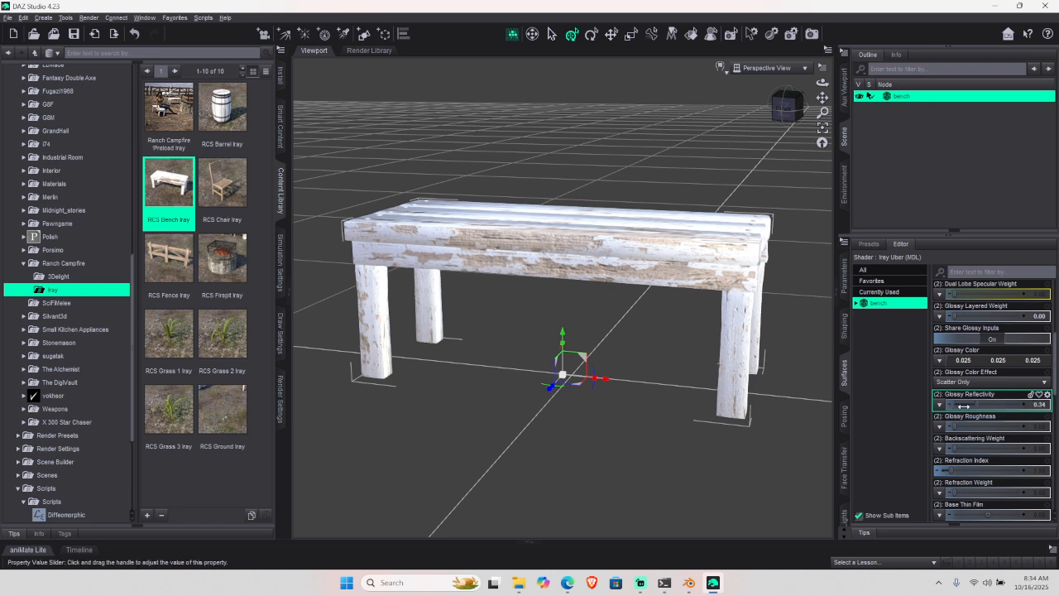
scroll(966, 419, "down", 4)
scroll(967, 423, "down", 1)
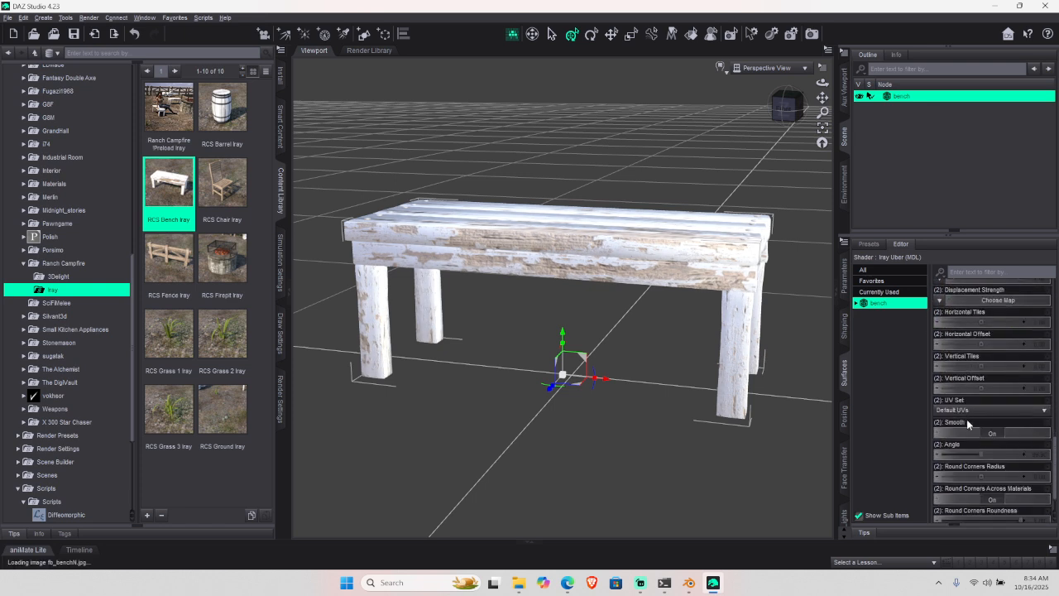
scroll(966, 419, "up", 6)
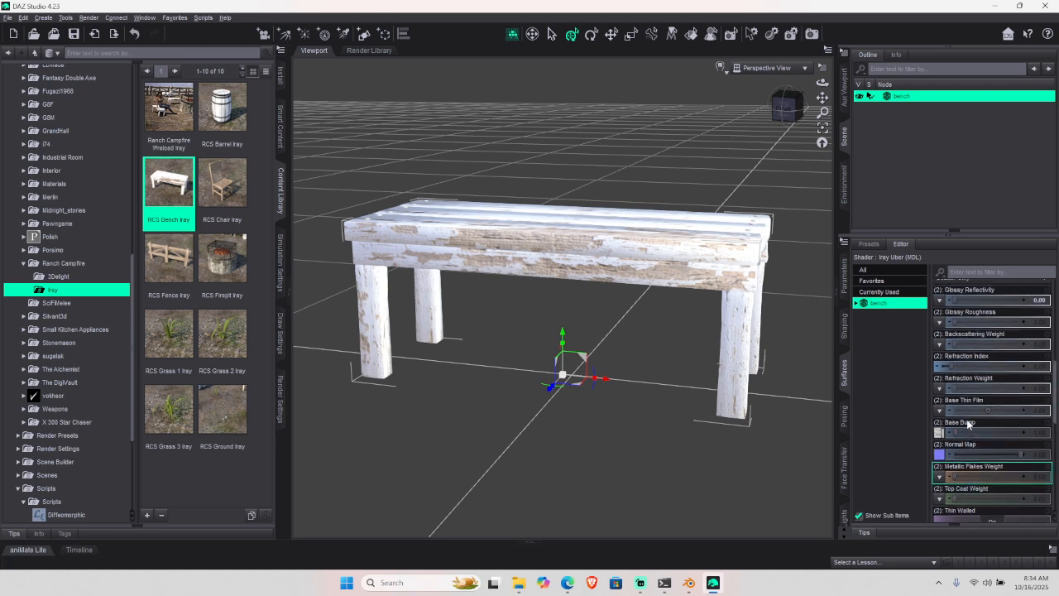
scroll(966, 418, "up", 4)
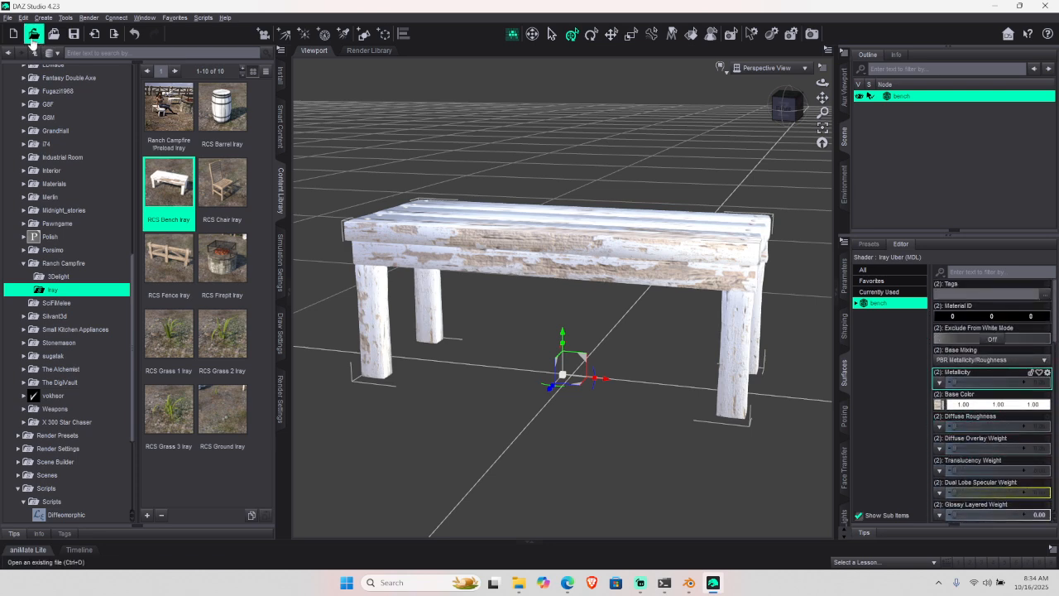
- Save the scene as bench.duf in the Kwasi Animation Studio_\Assets folder on Project Drive (R:), with Compress File enabled
left_click(75, 37)
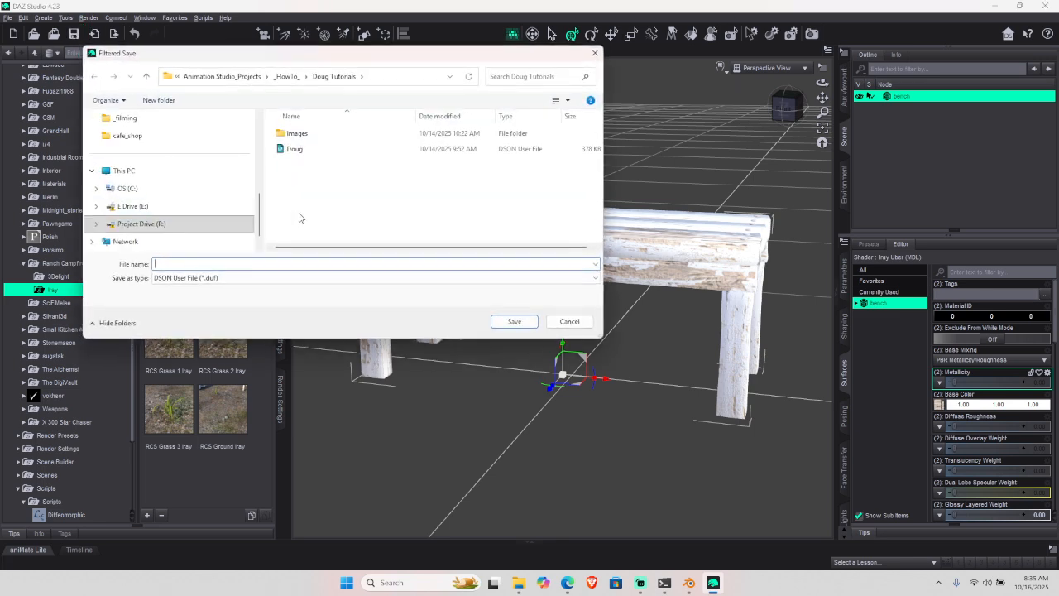
scroll(206, 182, "up", 5)
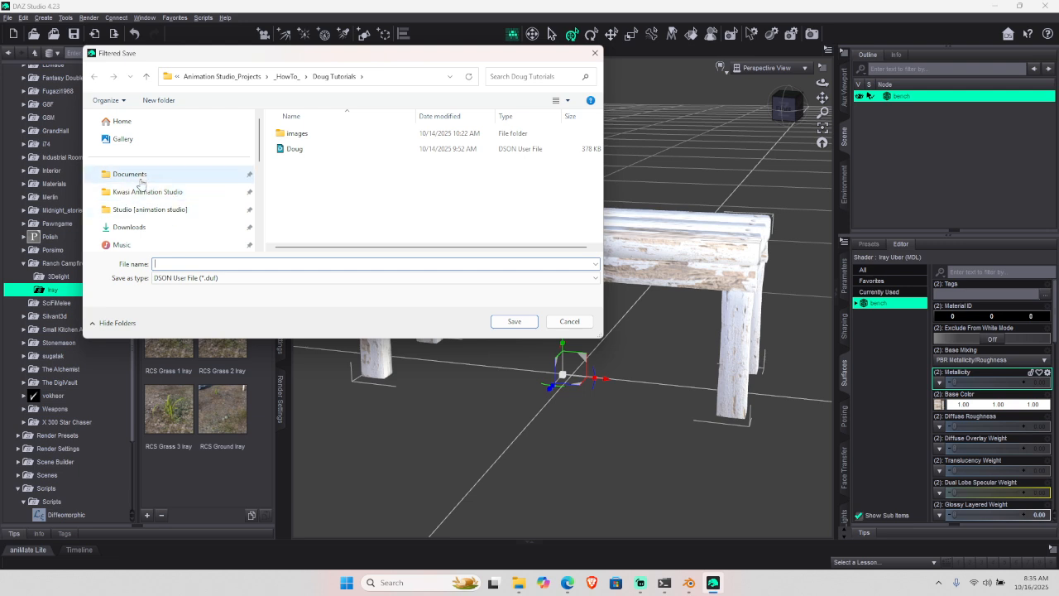
scroll(160, 217, "down", 5)
left_click(157, 210)
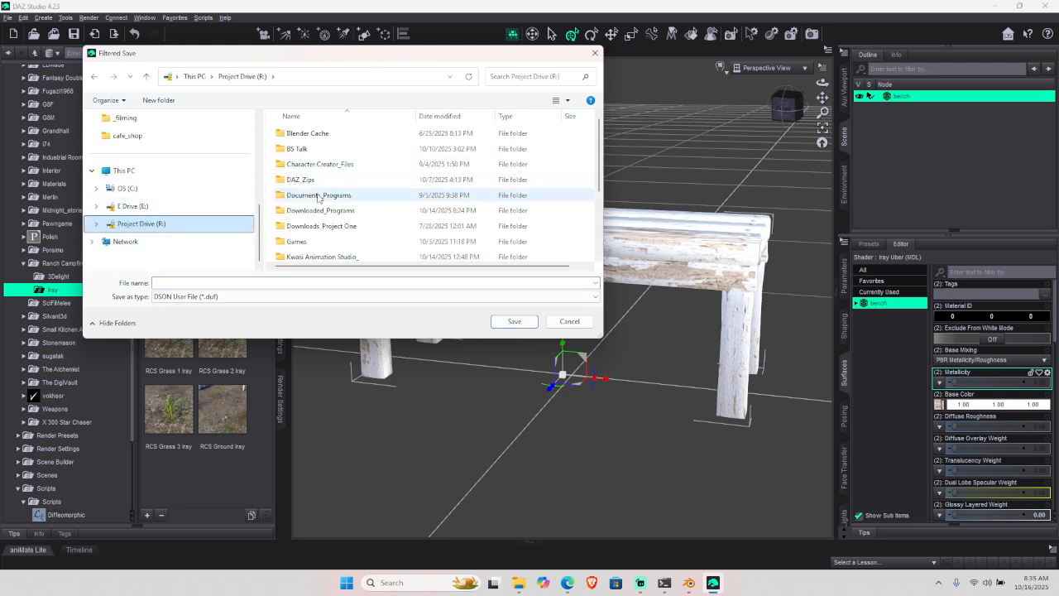
scroll(329, 232, "down", 2)
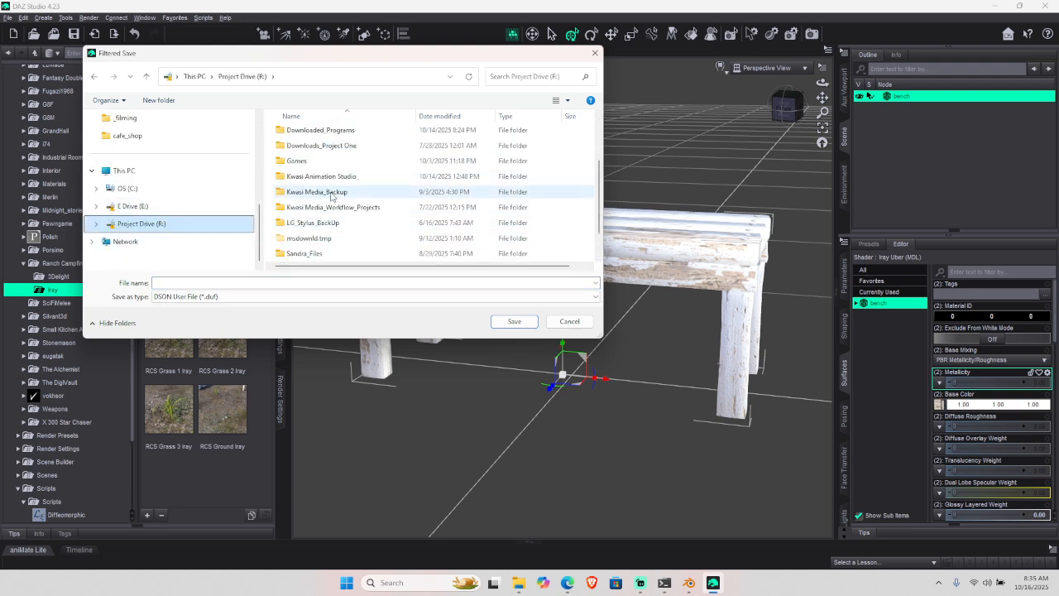
double_click(330, 177)
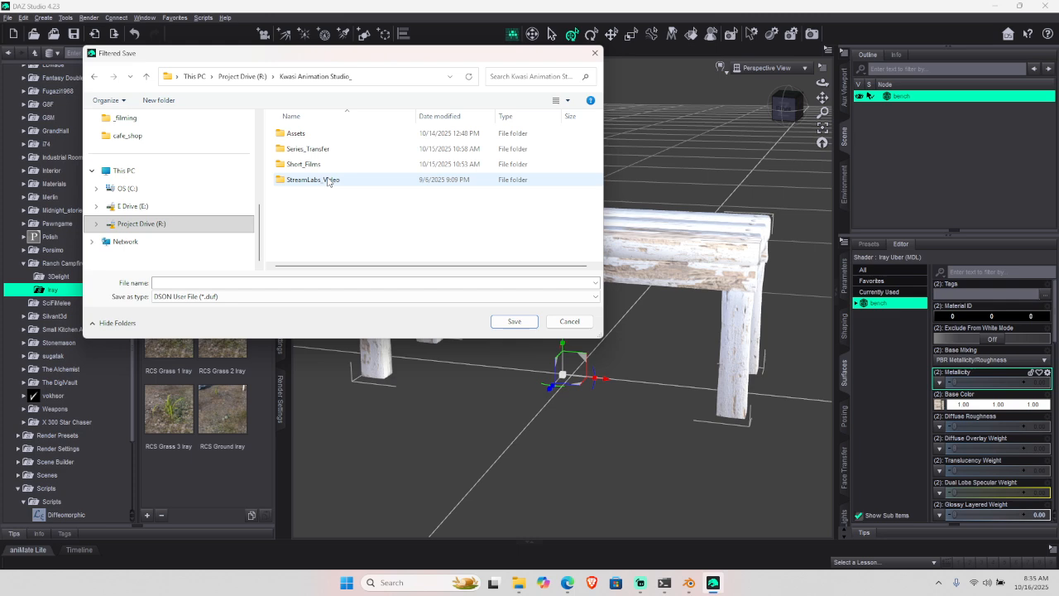
double_click(296, 135)
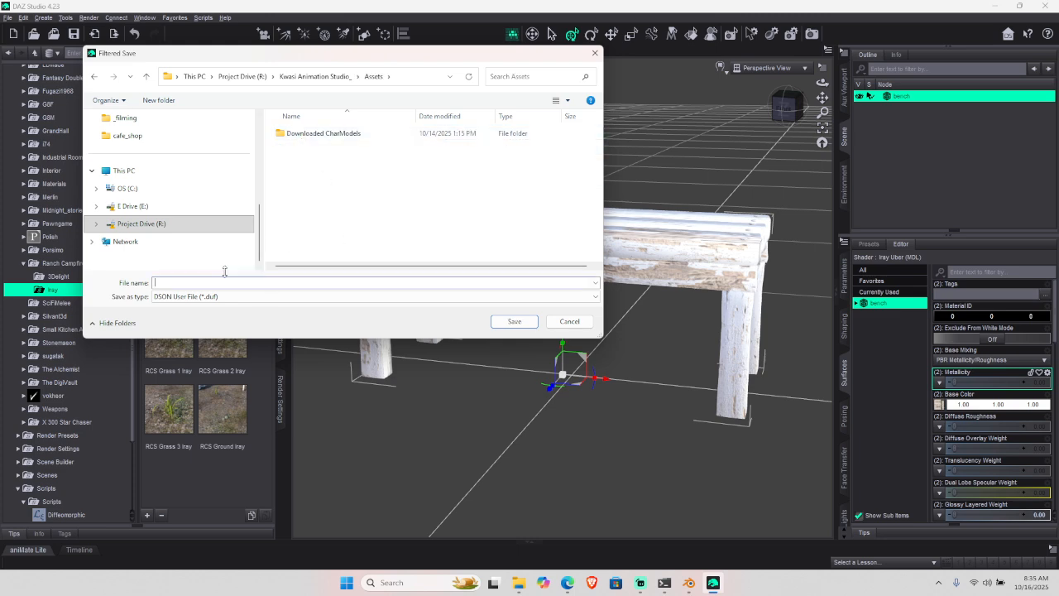
key("Return")
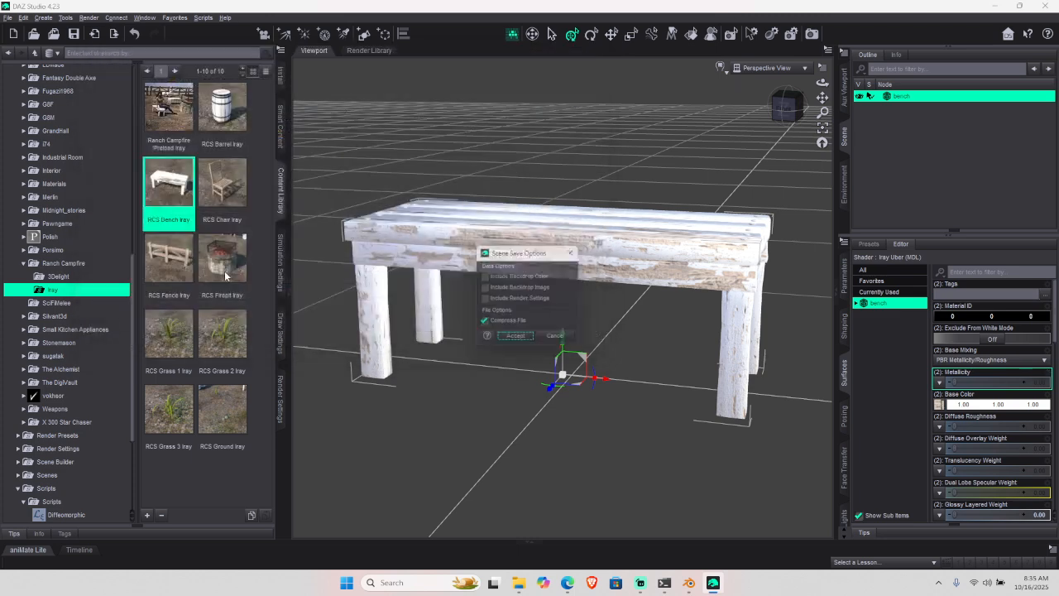
key("Return")
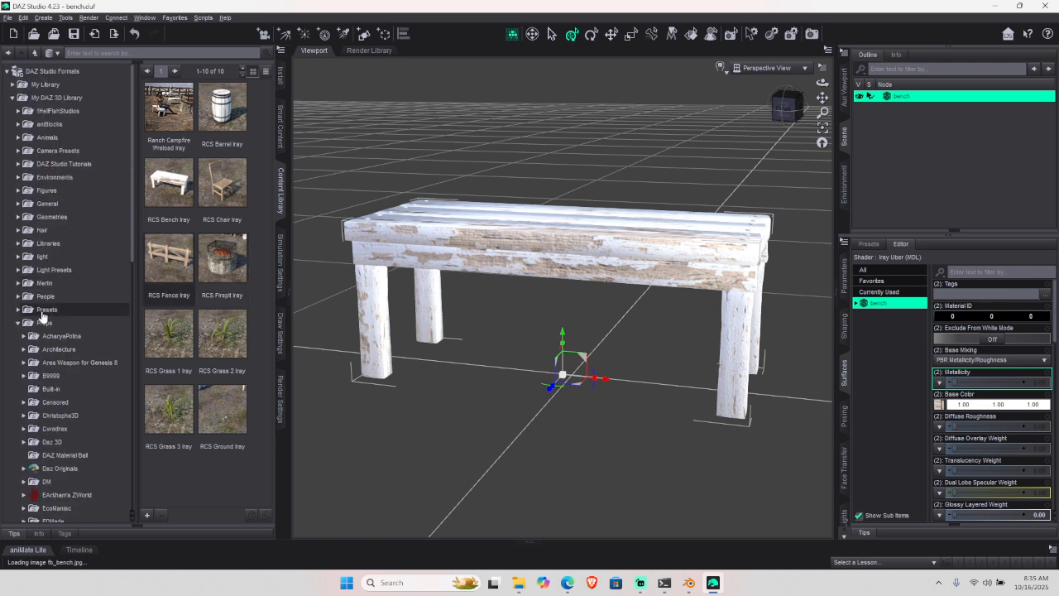
- Export the bench with the export_to_blender script from Scripts\Scripts\Diffeomorphic, with Export HD UVs enabled
scroll(73, 356, "down", 8)
scroll(71, 356, "down", 3)
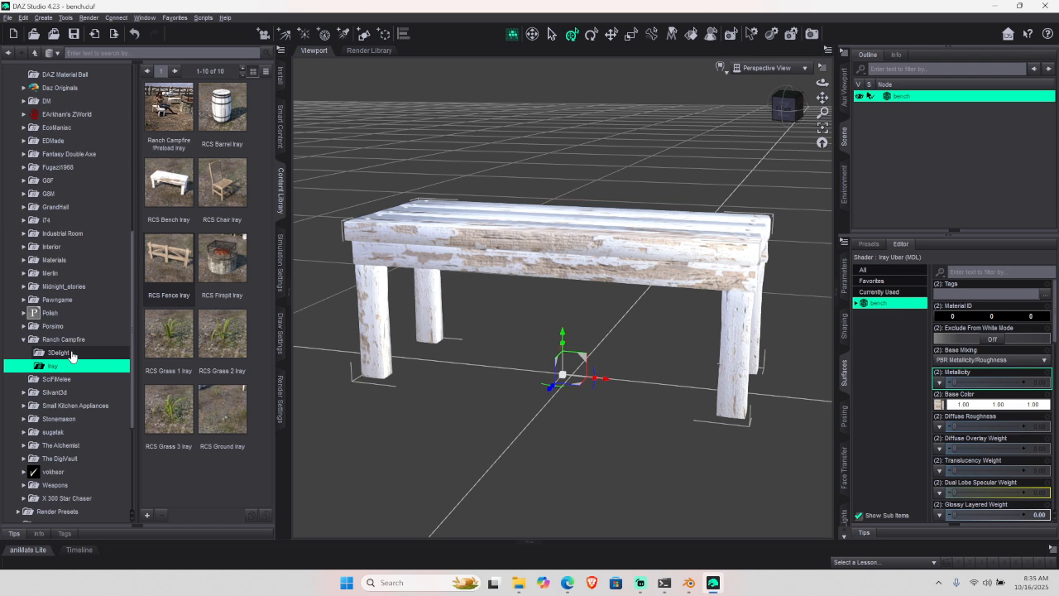
scroll(71, 356, "down", 5)
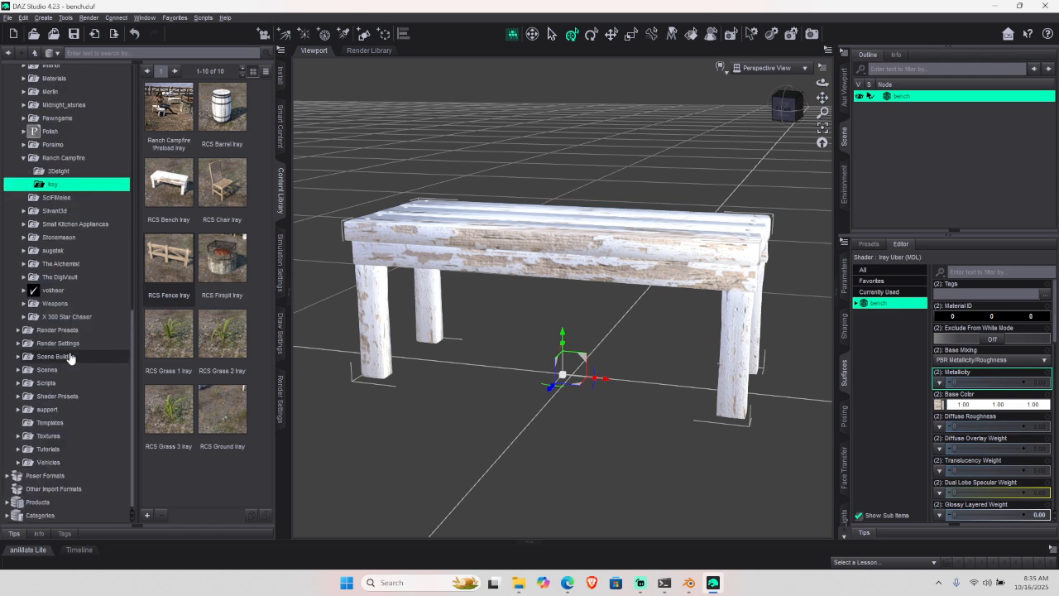
left_click(18, 382)
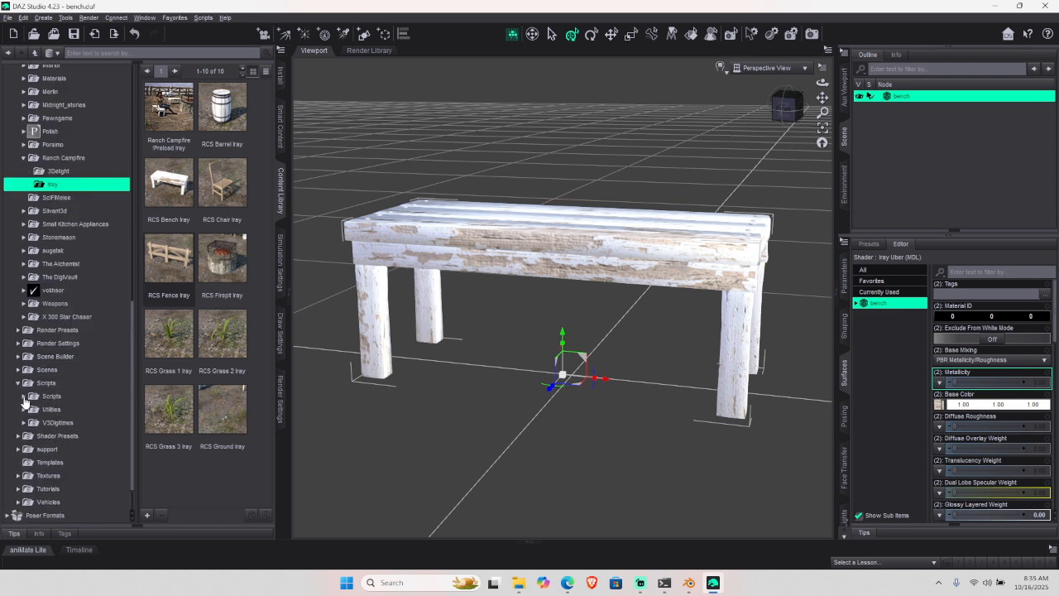
left_click(29, 396)
left_click(58, 408)
double_click(171, 115)
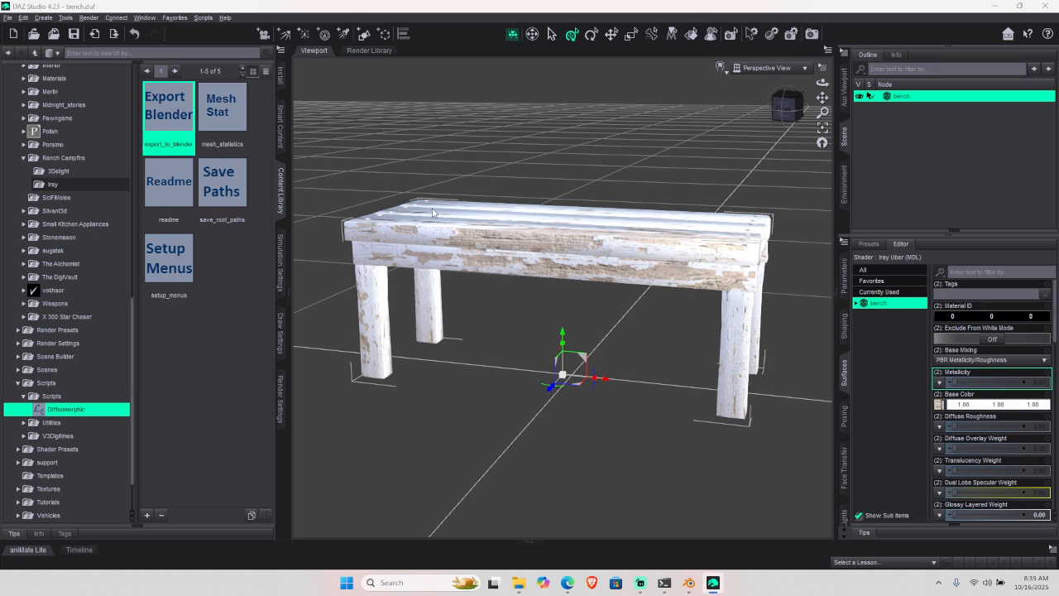
left_click(509, 323)
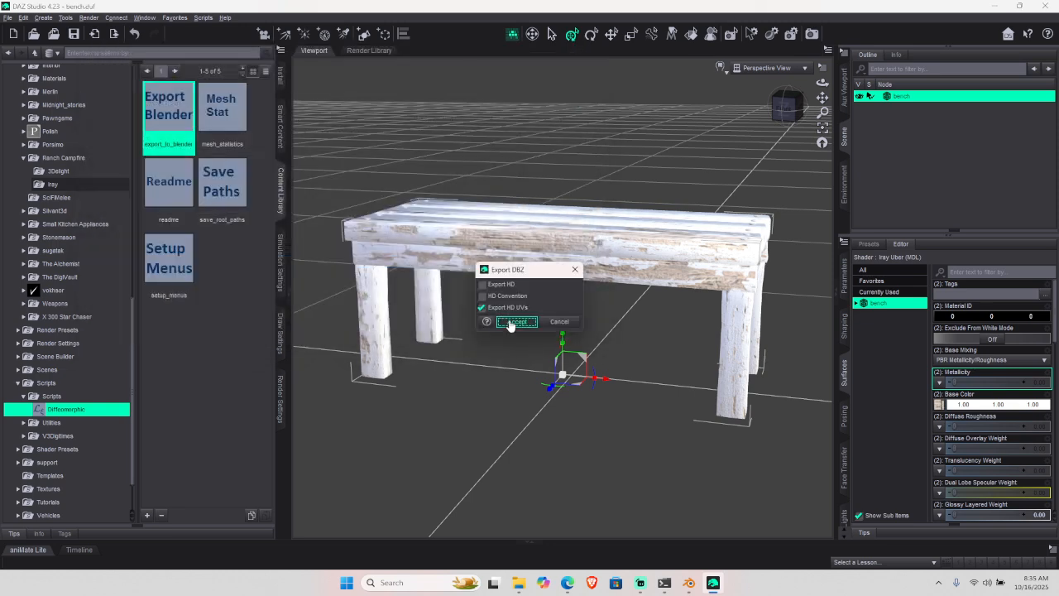
left_click(513, 323)
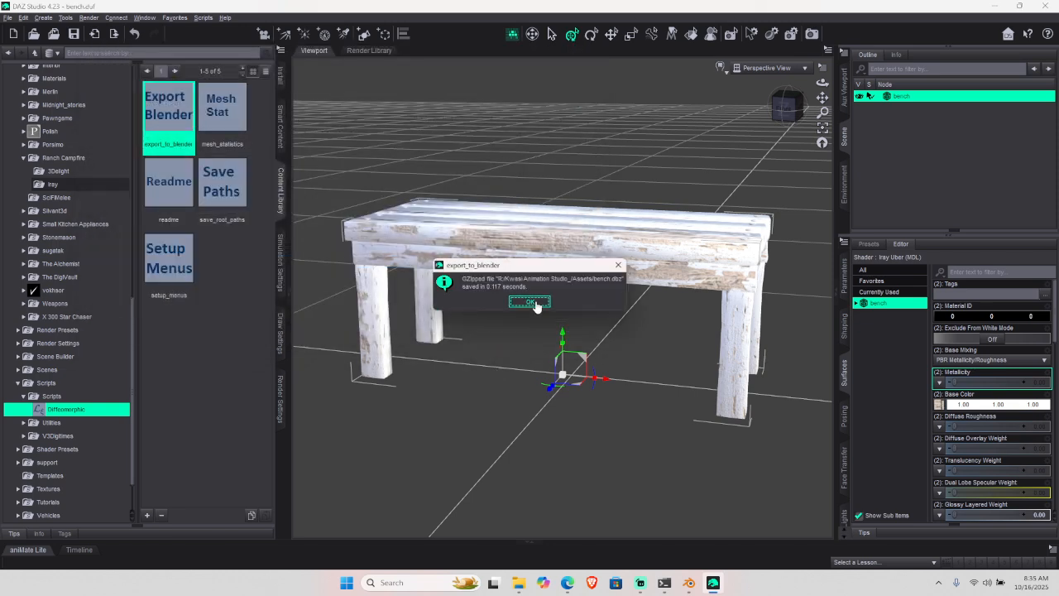
left_click(529, 307)
- Switch to Blender and open the DAZ Setup Global Settings to review the DAZ Studio root directories
left_click(688, 583)
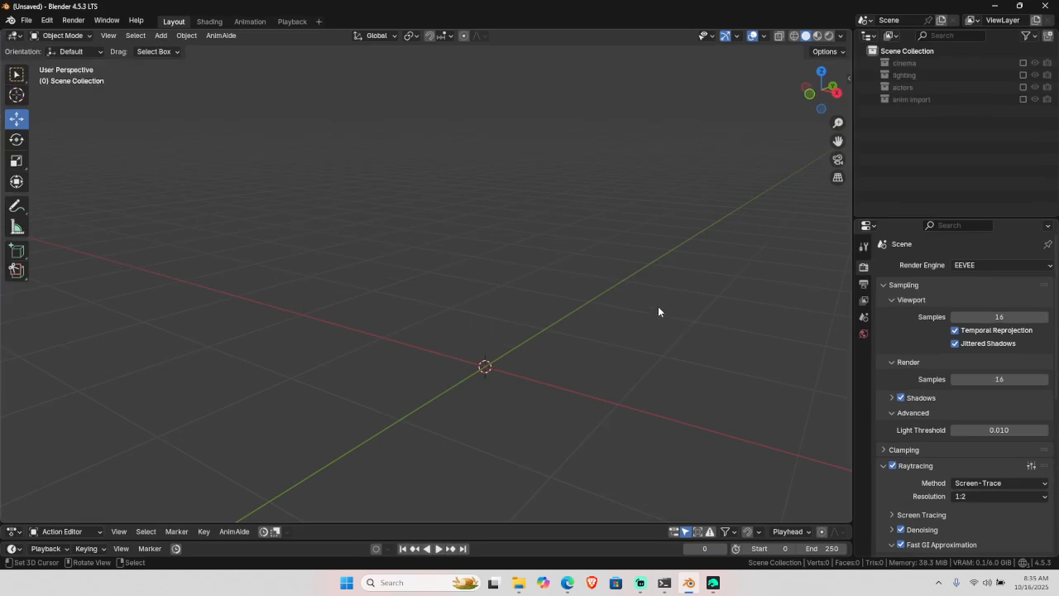
key("n")
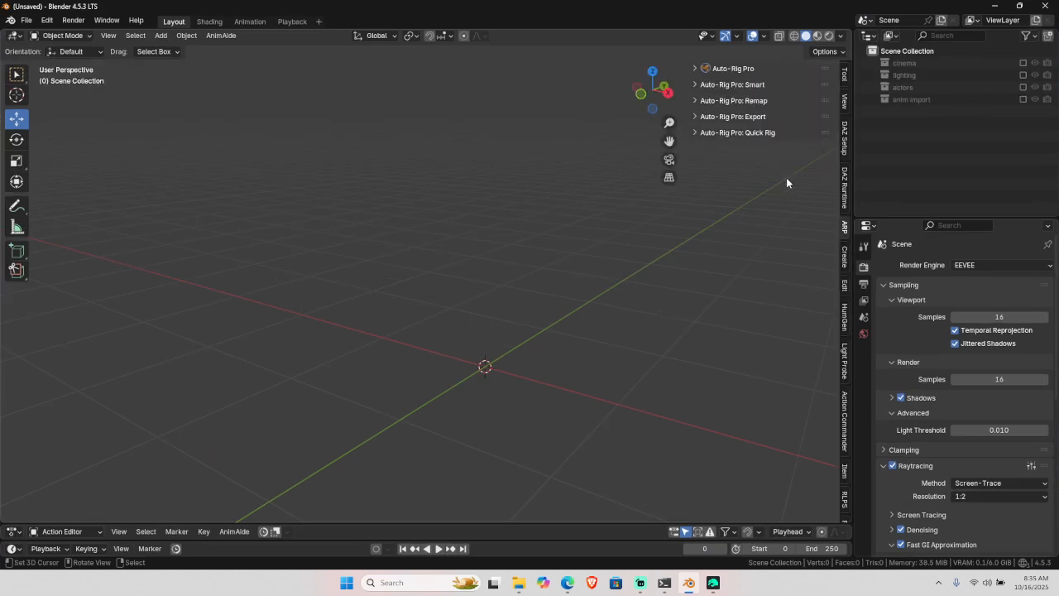
left_click(843, 141)
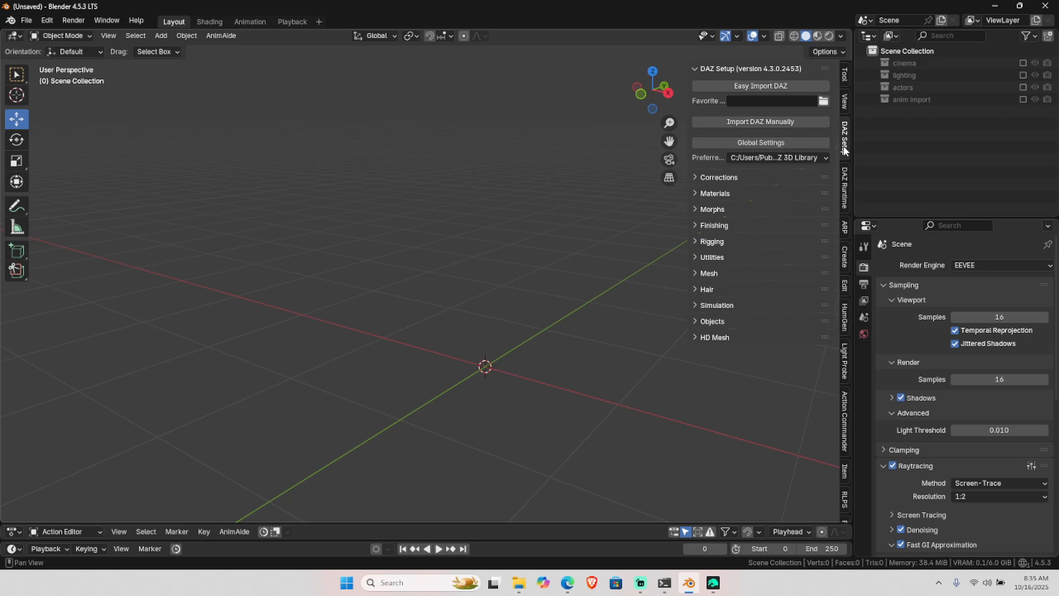
left_click(760, 143)
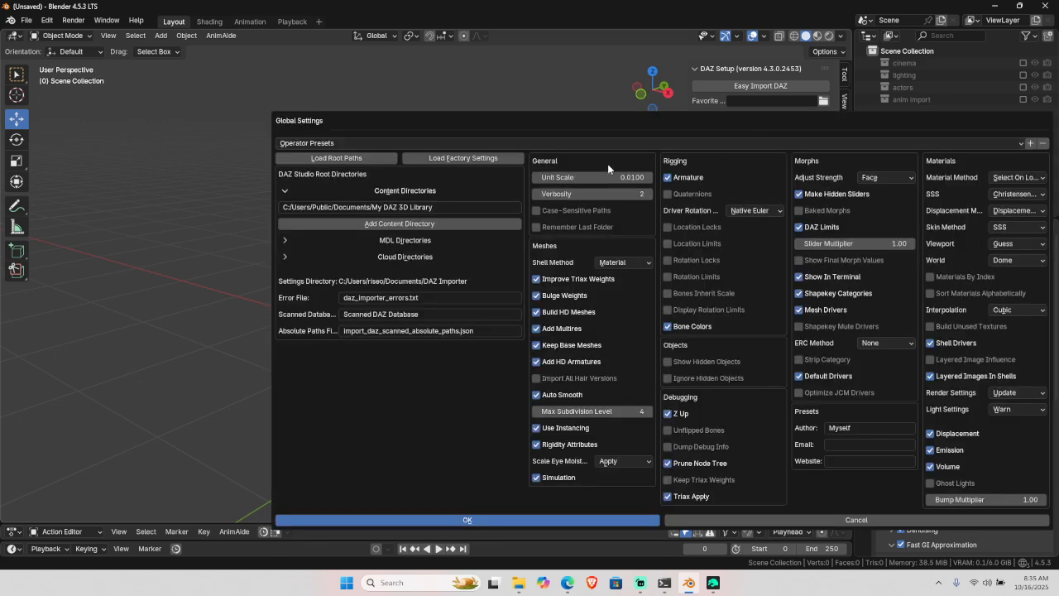
left_click_drag(585, 121, 428, 70)
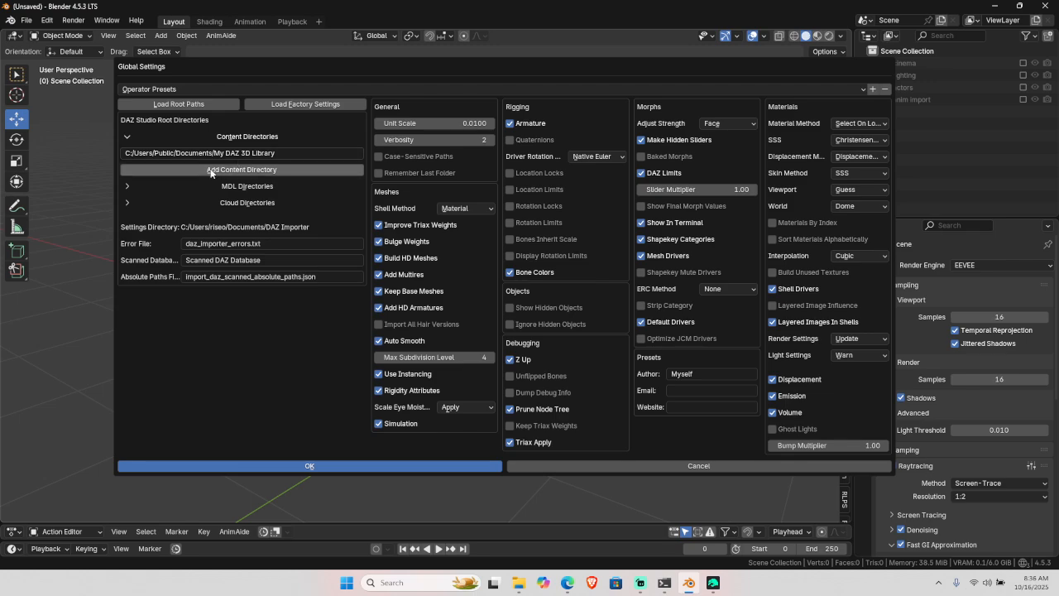
- Switch to File Explorer and go up to the My DAZ 3D Library folder to check its path
left_click(518, 583)
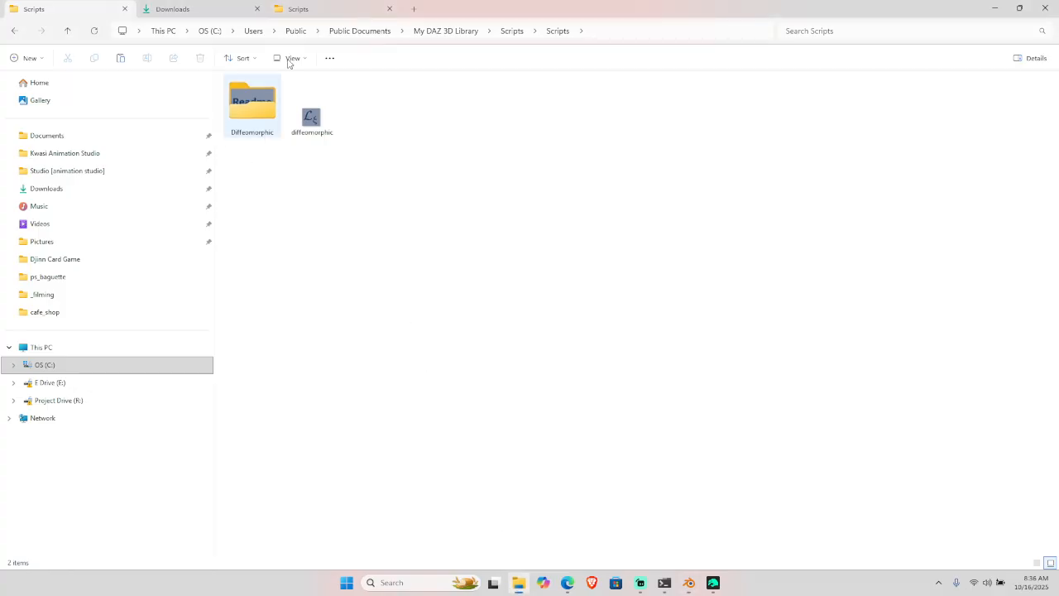
left_click(452, 35)
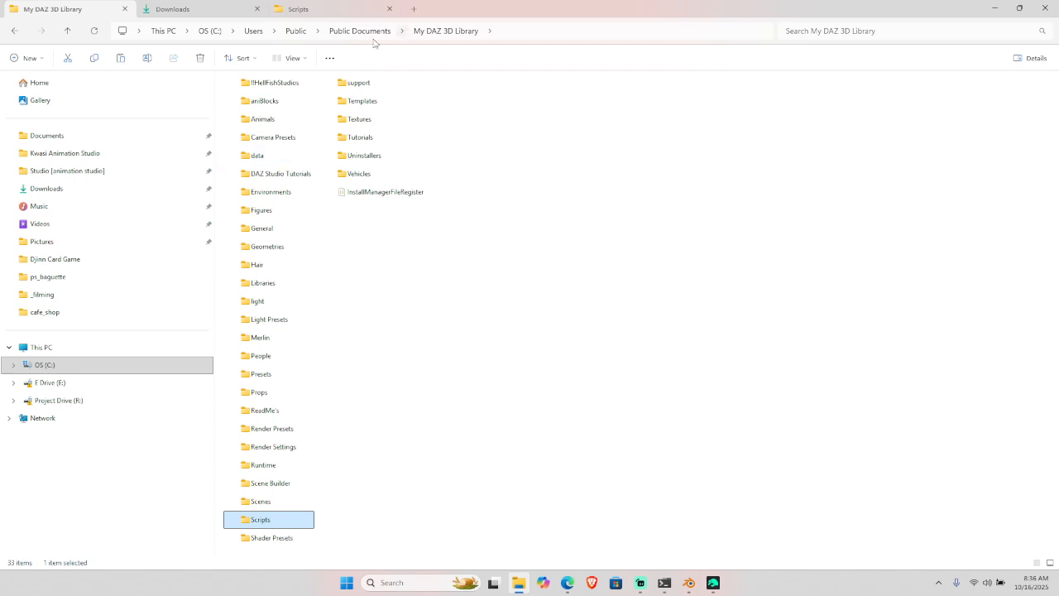
- Return to Blender and close the importer's Global Settings without applying changes, leaving the manual DAZ import unused
left_click(994, 8)
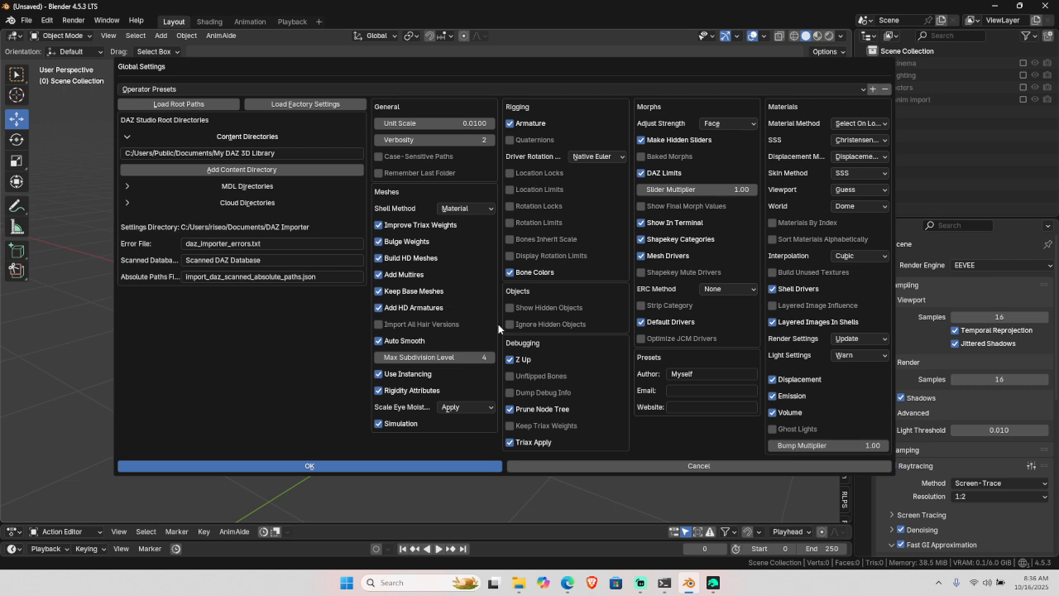
left_click(748, 466)
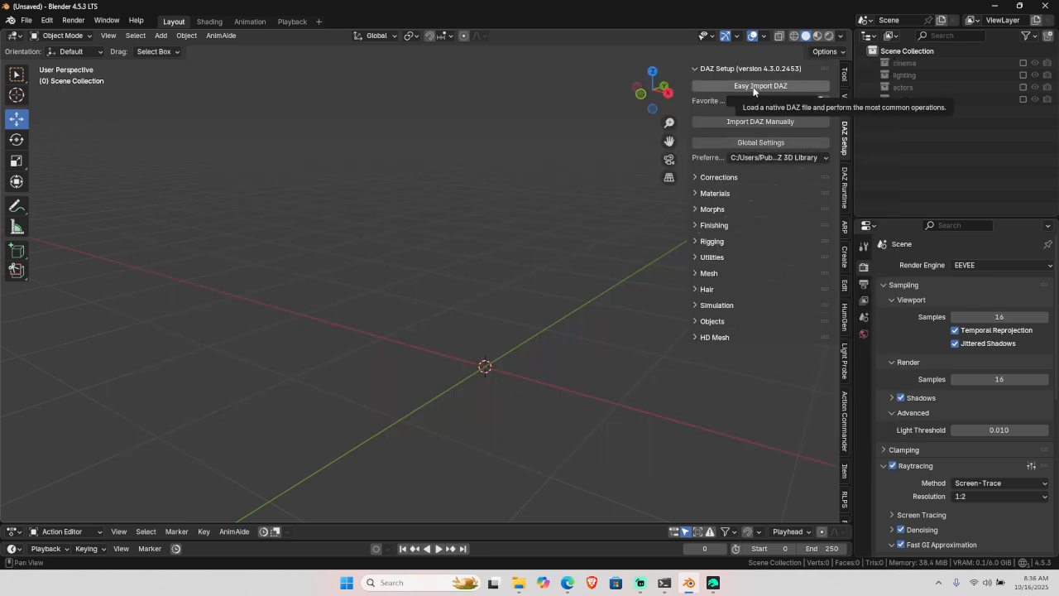
left_click(742, 120)
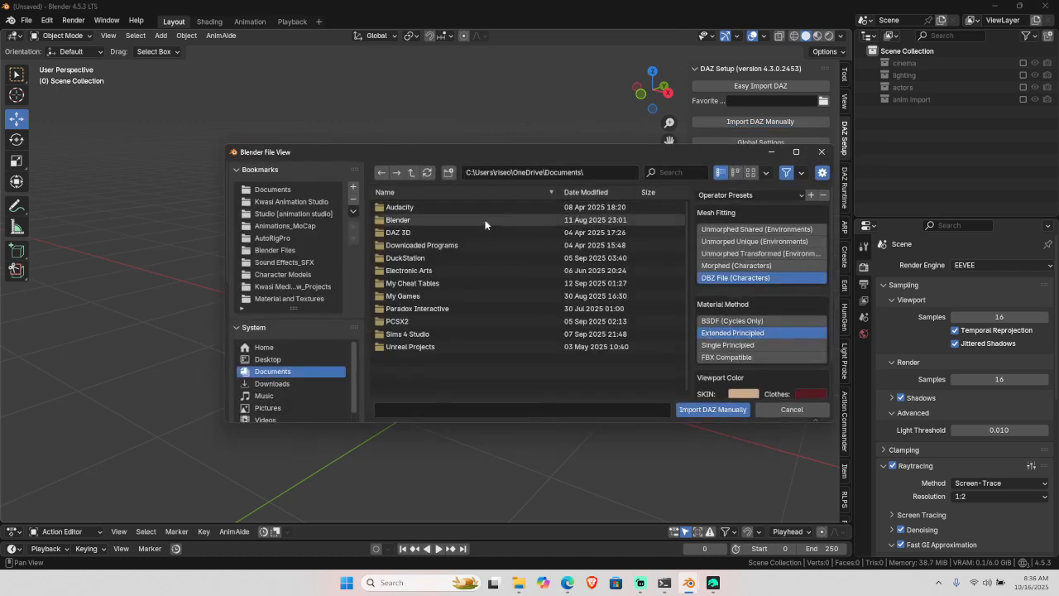
left_click(807, 412)
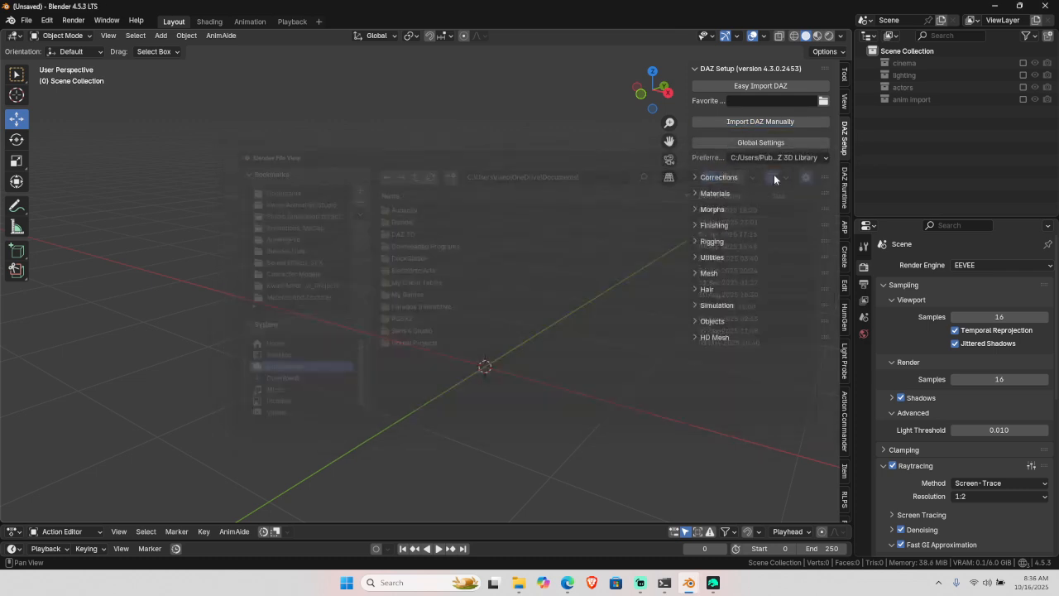
- Start Easy Import DAZ and select bench.duf from the Kwasi Animation Studio_\Assets folder on Project Drive (R:)
left_click(752, 88)
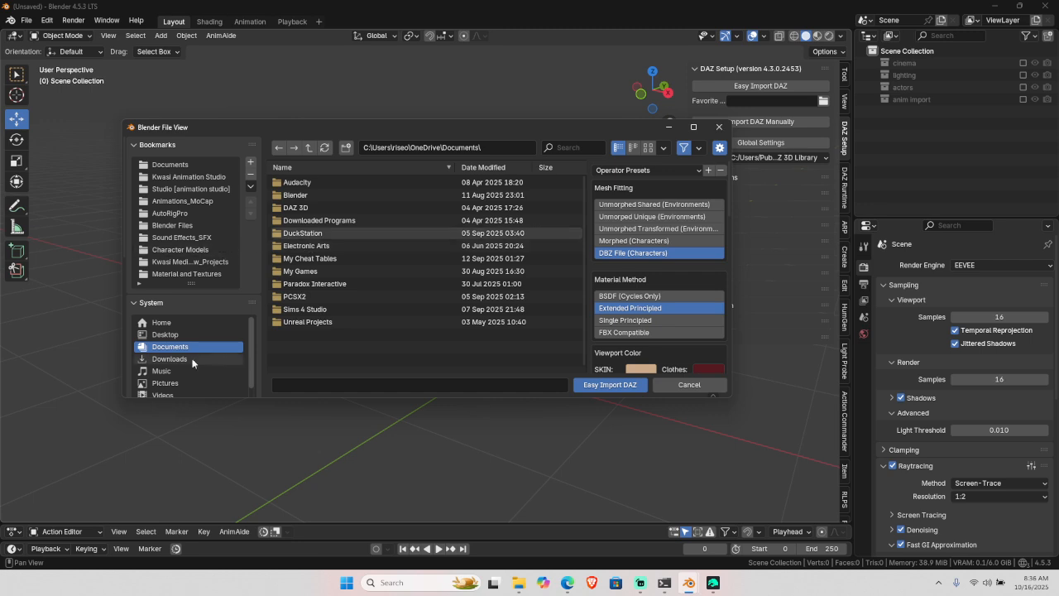
scroll(194, 362, "down", 5)
left_click(192, 330)
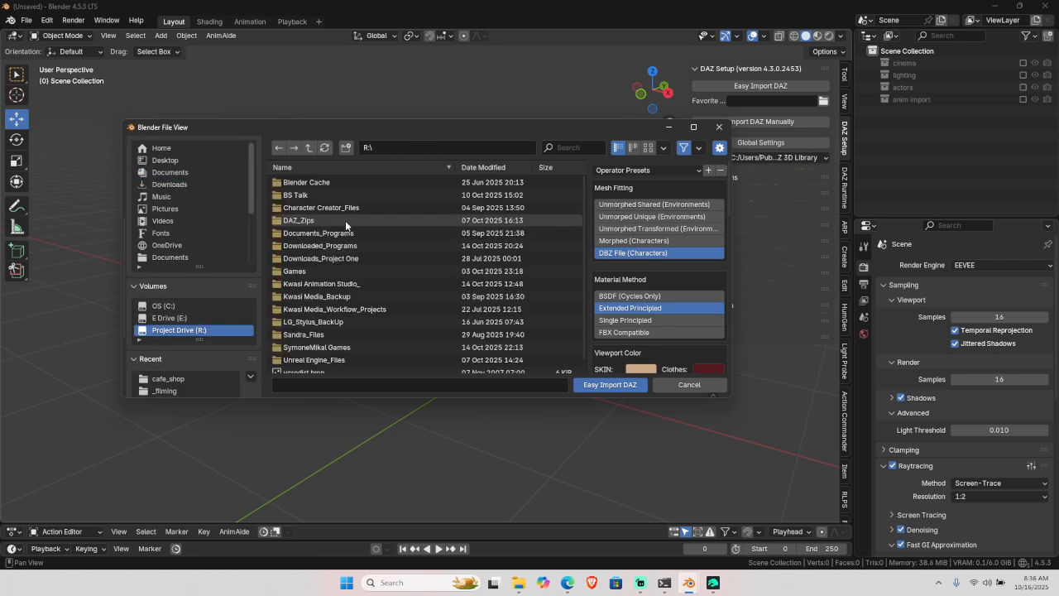
double_click(331, 284)
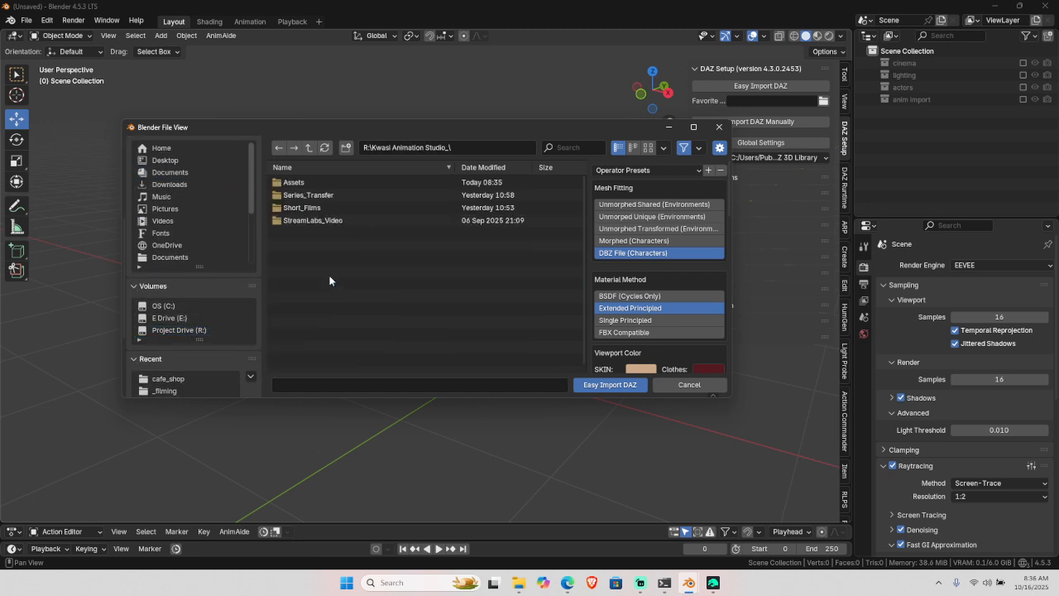
double_click(294, 182)
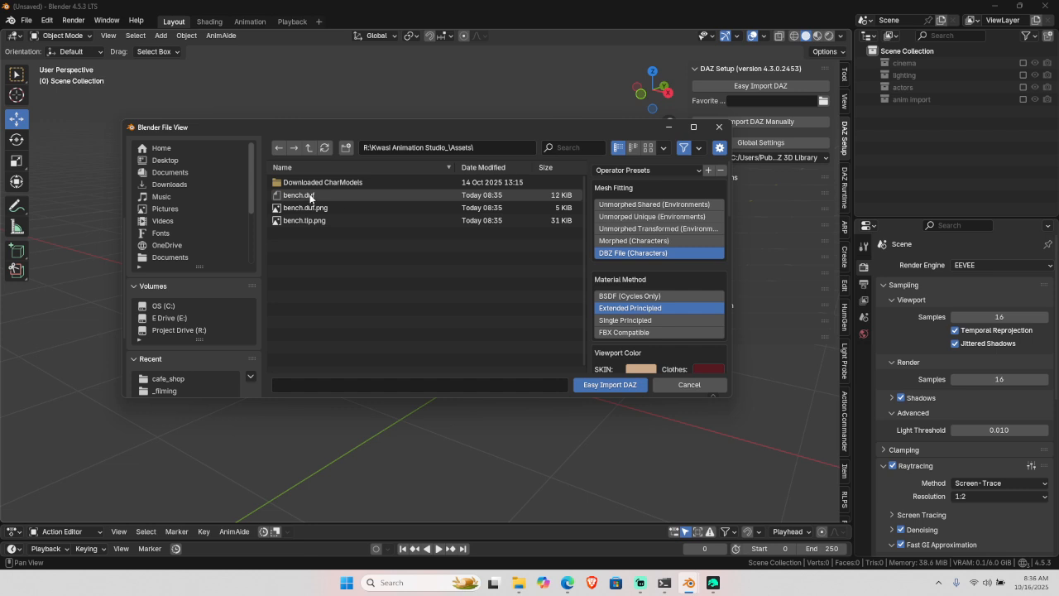
left_click(310, 196)
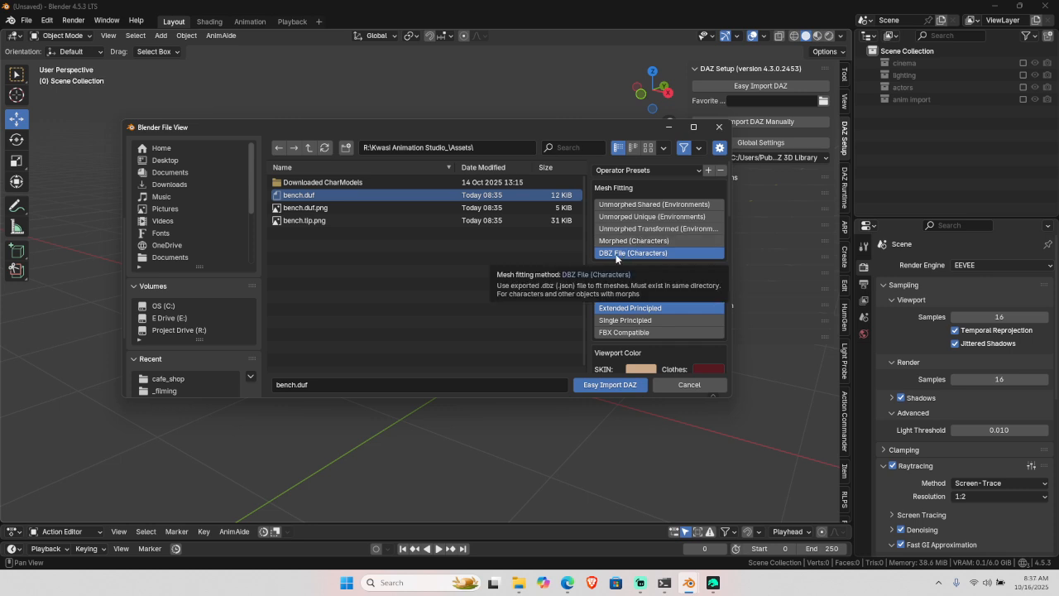
- Set mesh fitting to Unmorphed Shared (Environments) and material method to Single Principled, with Apply Transforms enabled
left_click(637, 205)
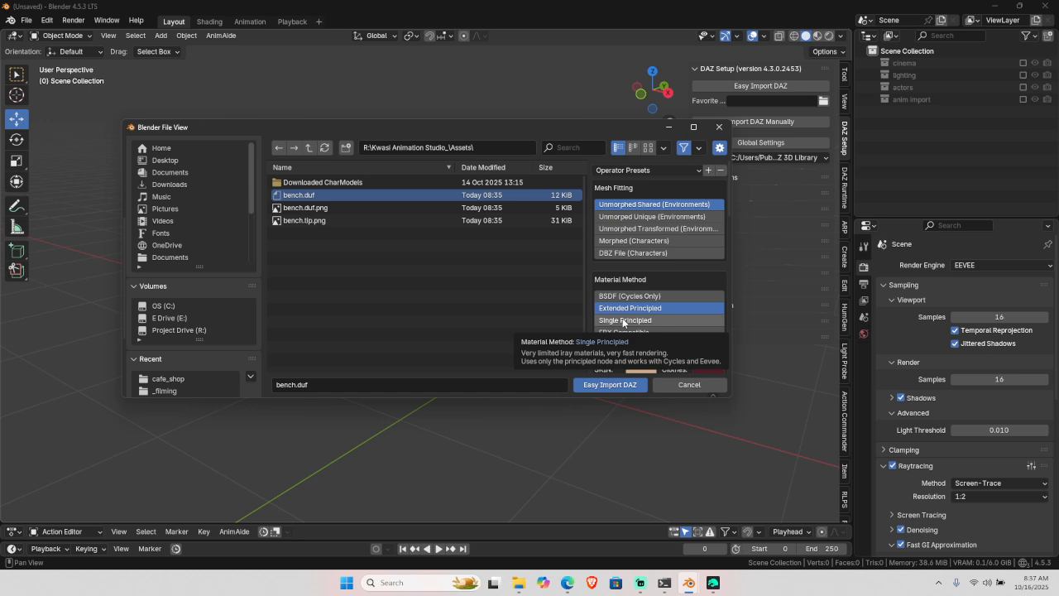
left_click(623, 321)
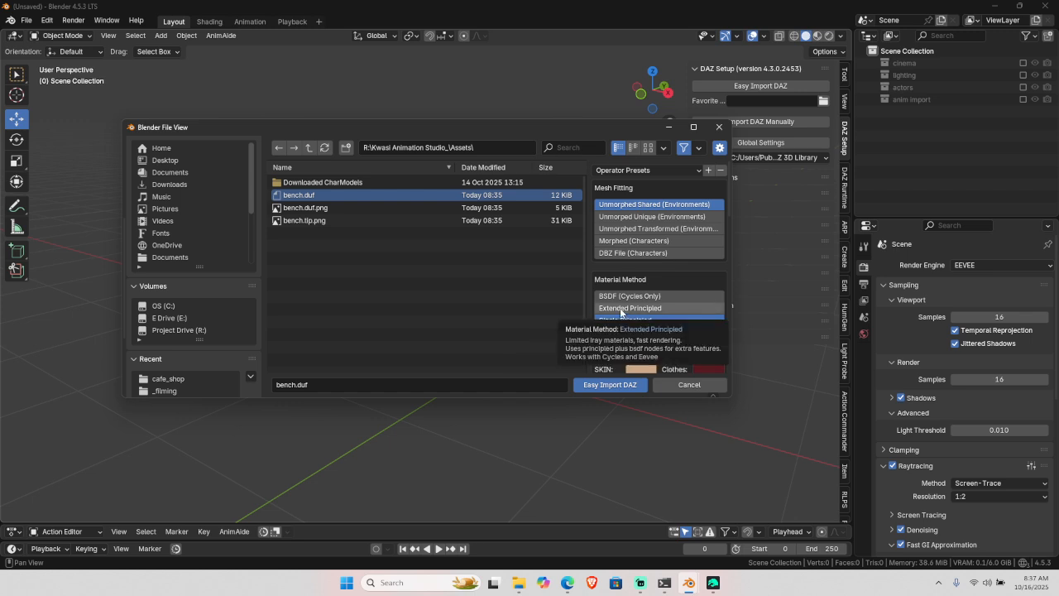
scroll(610, 314, "down", 6)
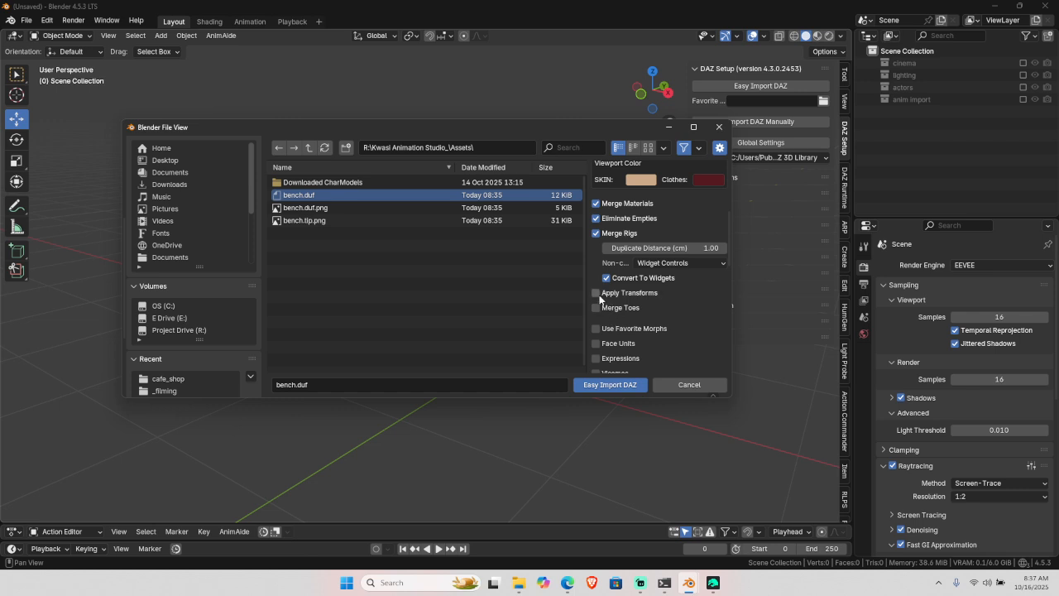
left_click(596, 292)
scroll(616, 309, "down", 10)
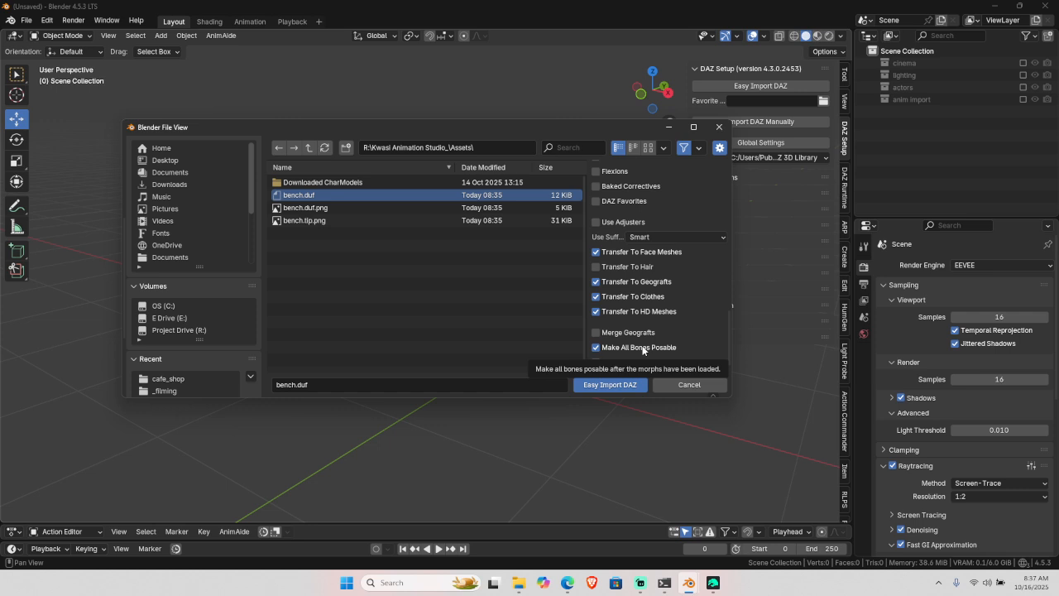
- Try Geografts for the suffix option, settle on None, and import bench.duf into the scene
left_click(672, 237)
left_click(674, 250)
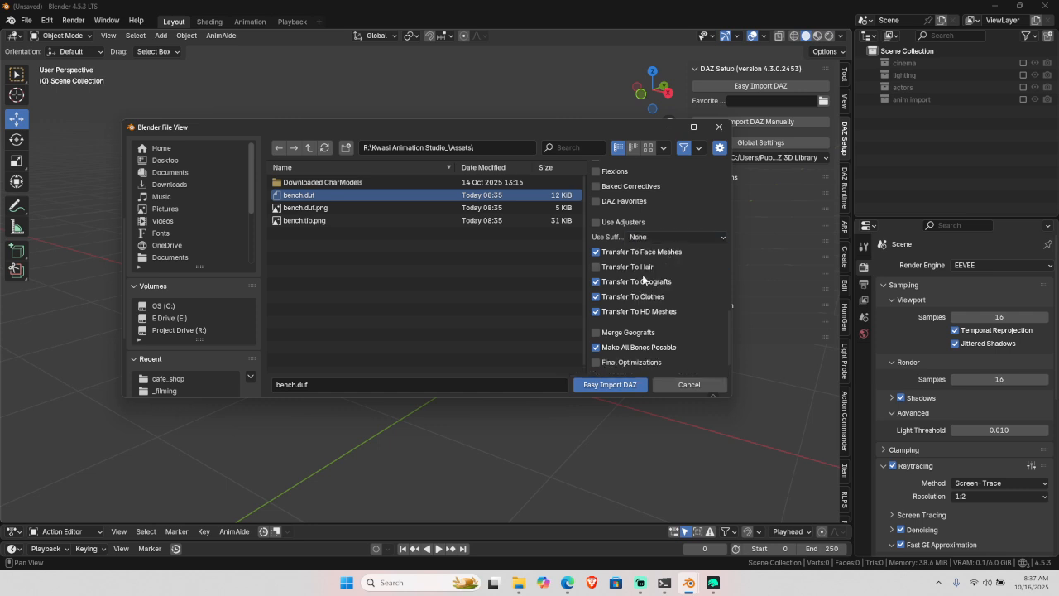
left_click(671, 237)
left_click(649, 235)
left_click(637, 239)
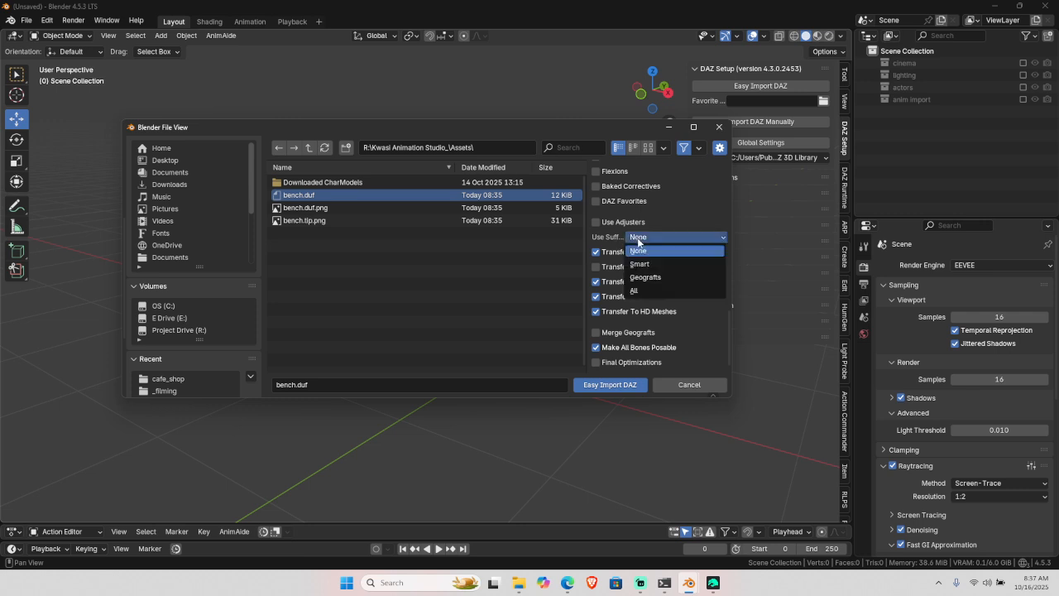
left_click(647, 280)
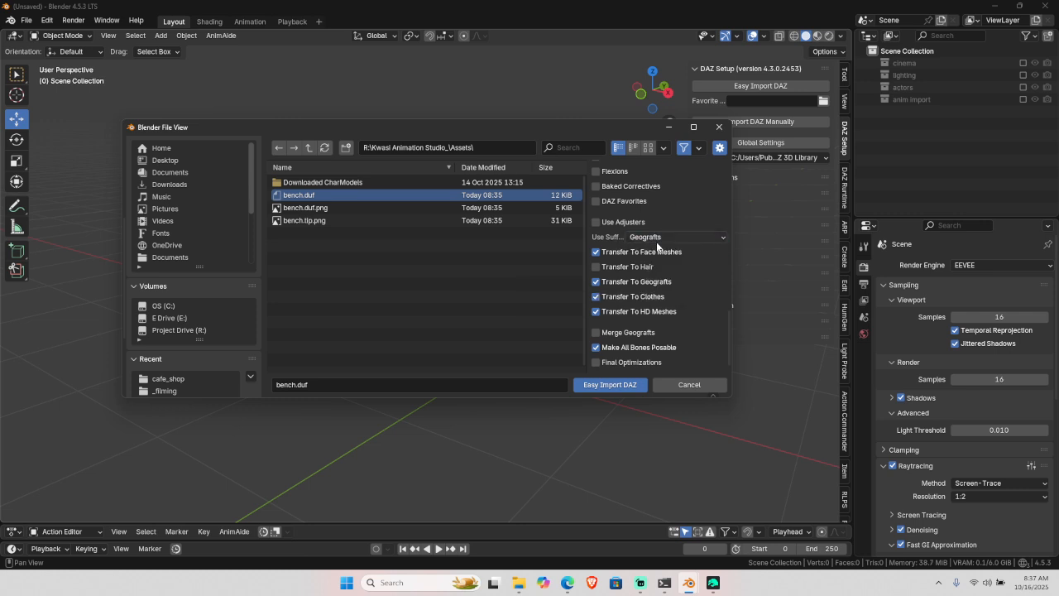
left_click(660, 239)
left_click(660, 252)
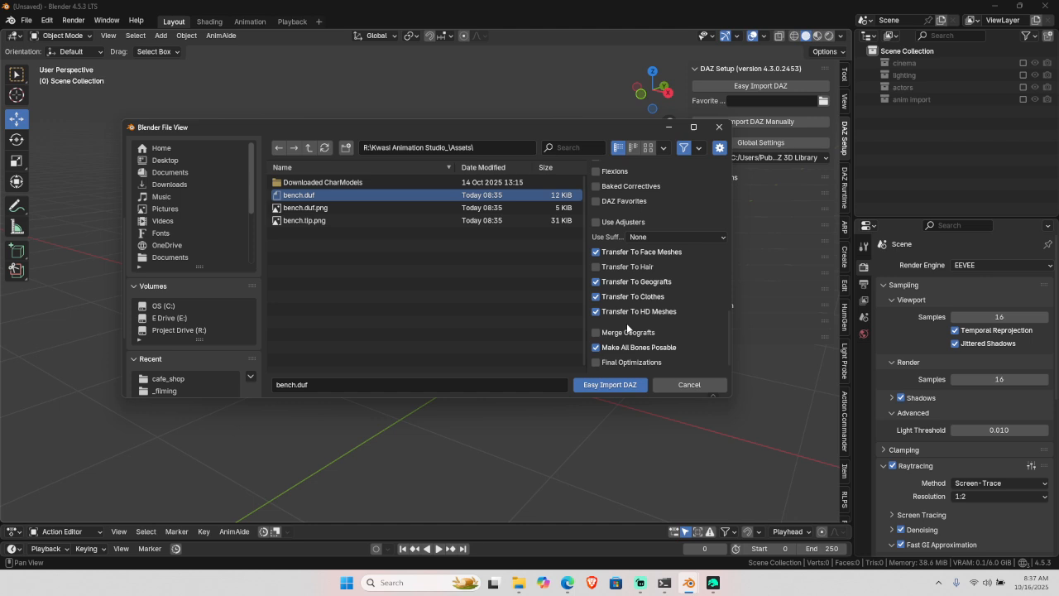
left_click(610, 385)
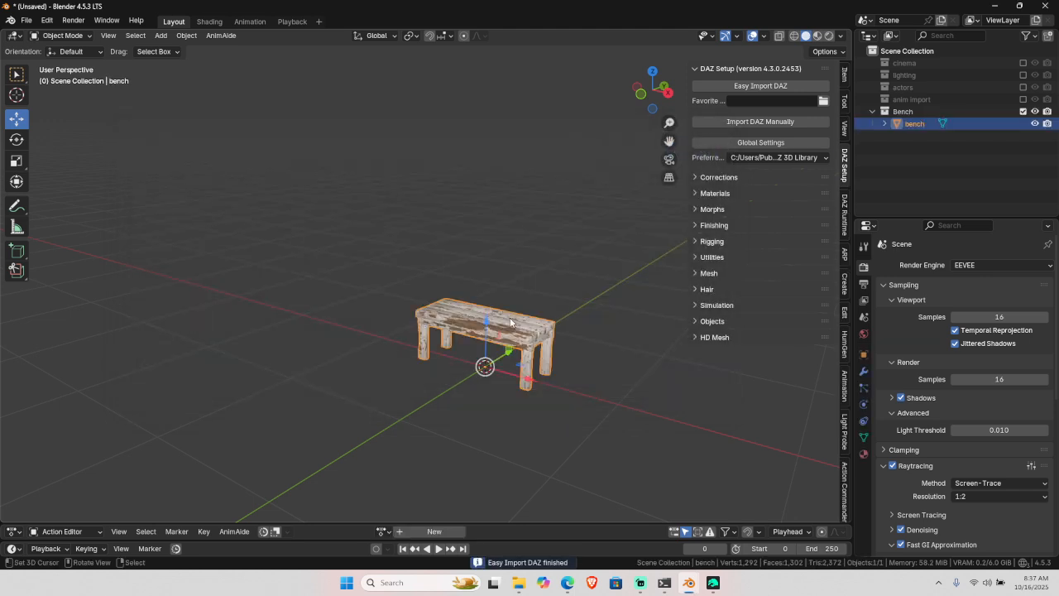
- Frame the imported bench, hide the sidebar, and inspect the deselected bench in Material Preview shading
key("KP_Decimal")
key("n")
key("z")
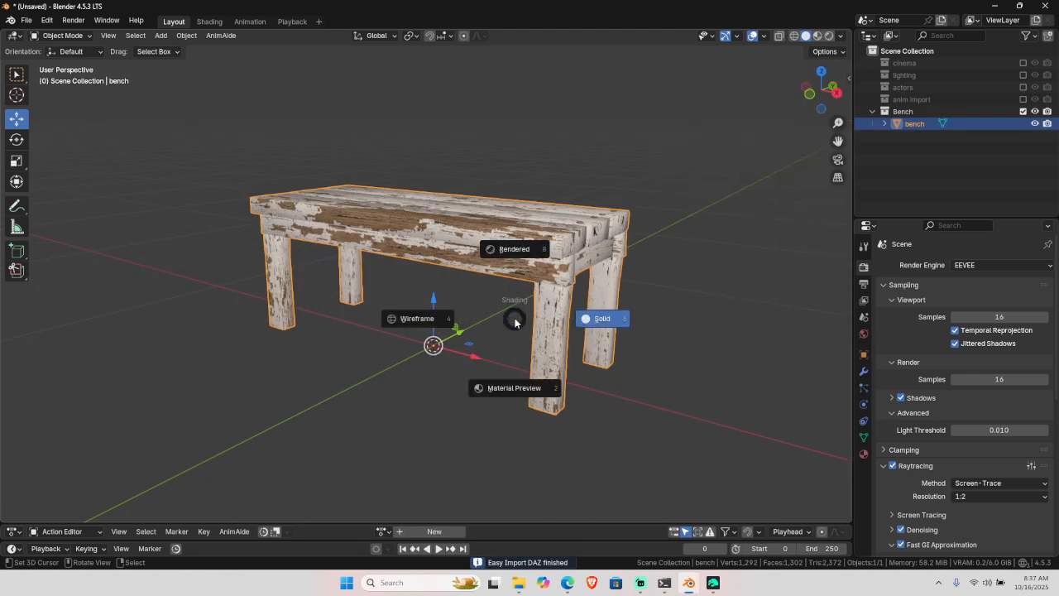
left_click(517, 319)
key("alt+a")
middle_click_drag(447, 313, 518, 305)
scroll(518, 305, "down", 4)
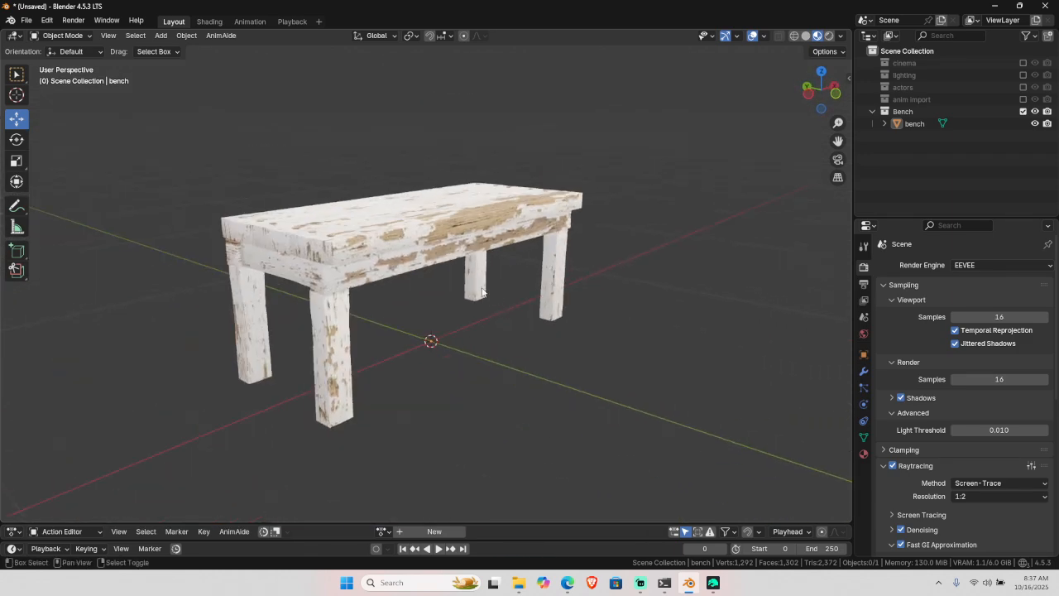
- Enable the lighting collection and add an area light to it
left_click(1023, 75)
left_click(905, 75)
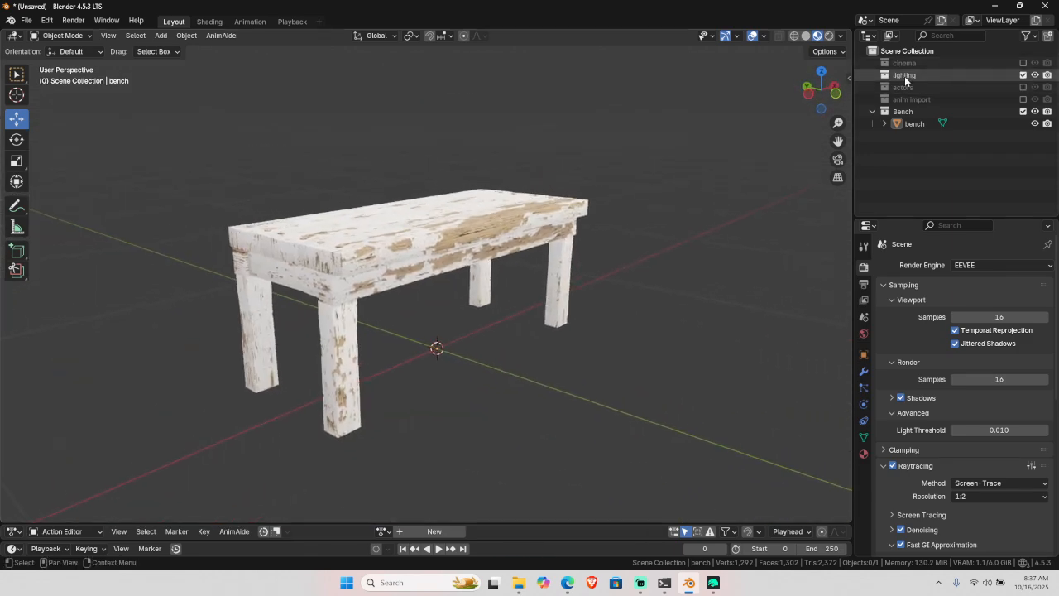
key("shift+a")
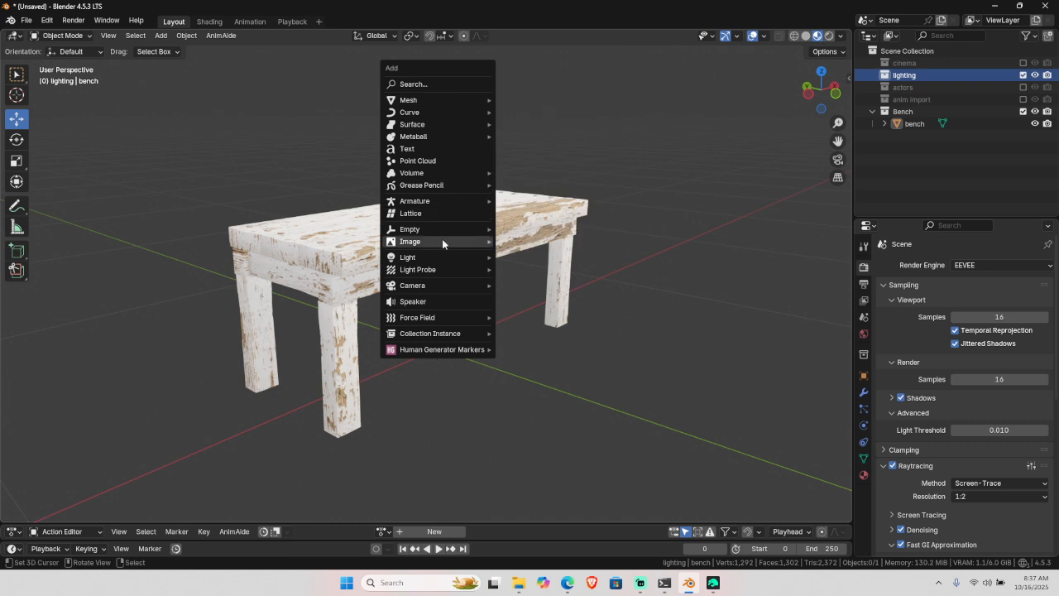
mouse_move(447, 257)
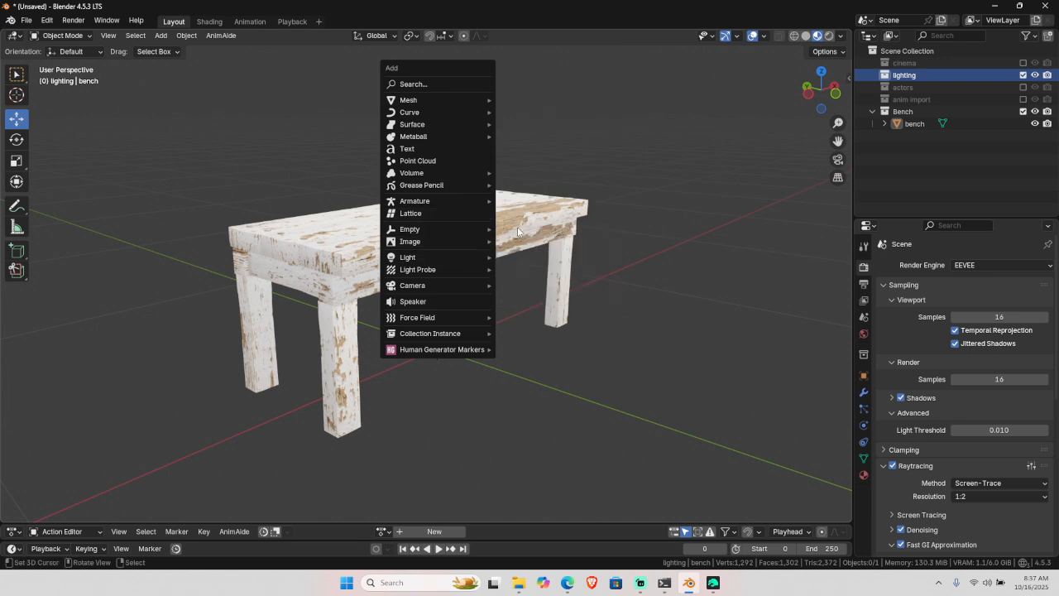
left_click(530, 297)
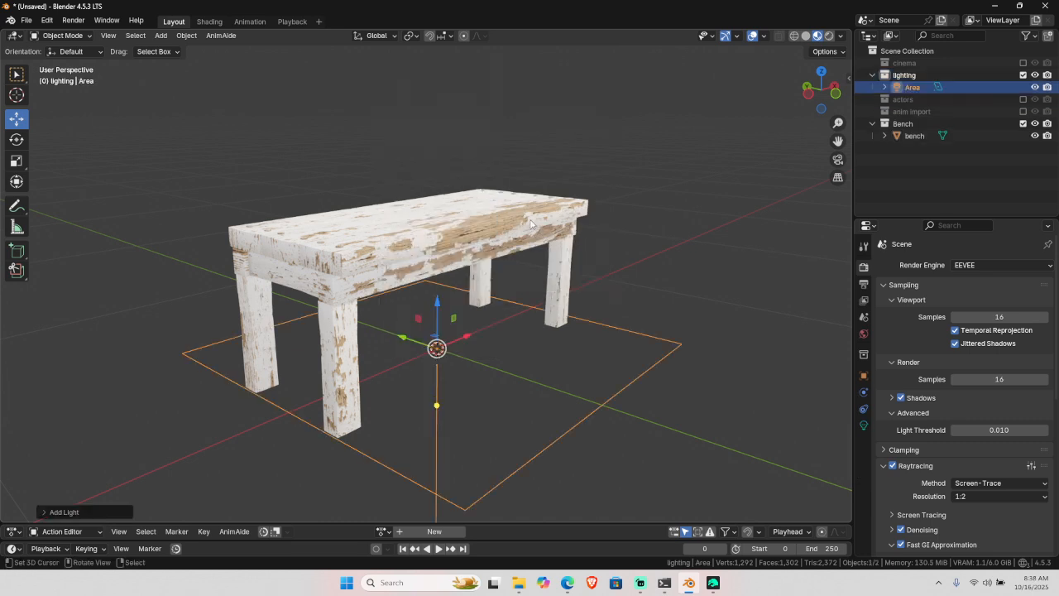
- Raise the area light high above the bench along Z and switch the viewport to Rendered shading
scroll(531, 245, "down", 5)
left_click_drag(451, 283, 437, 103)
left_click(829, 36)
scroll(474, 152, "up", 4)
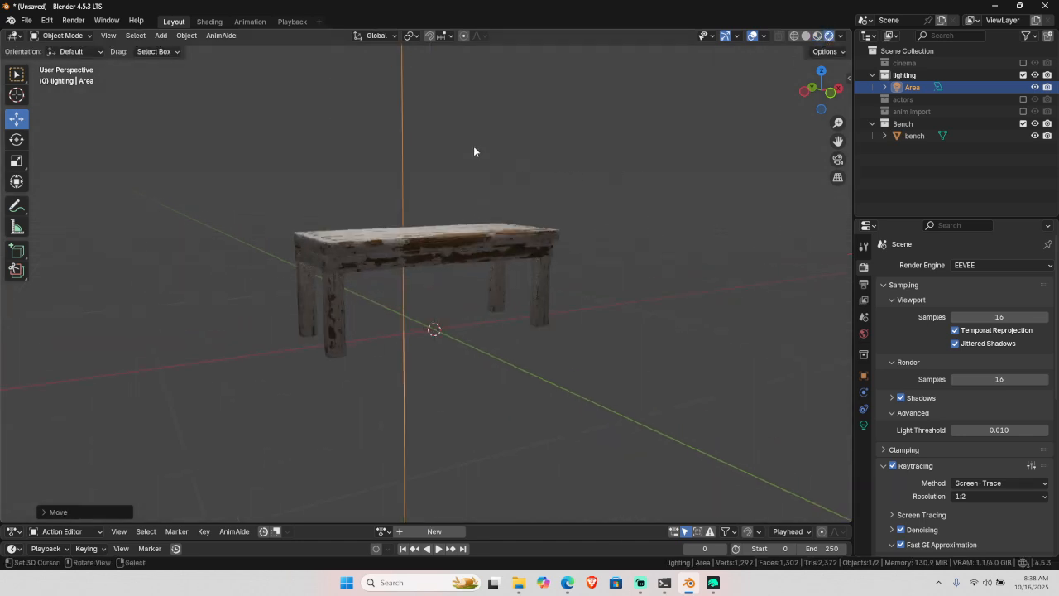
- Enable color temperature on the area light, try 3200 K, and settle on 4500 K
left_click(863, 425)
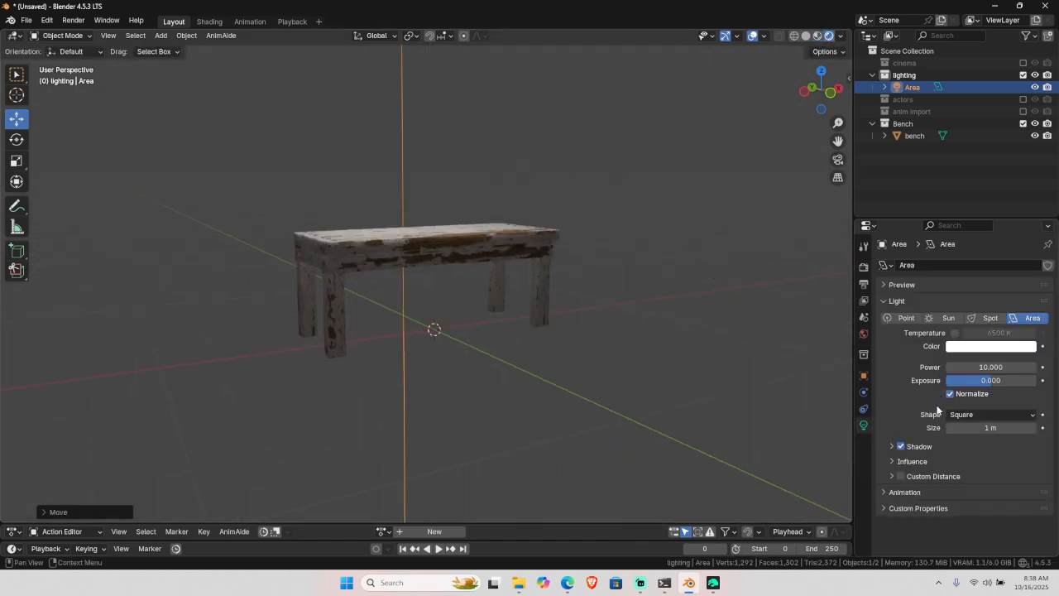
left_click(925, 446)
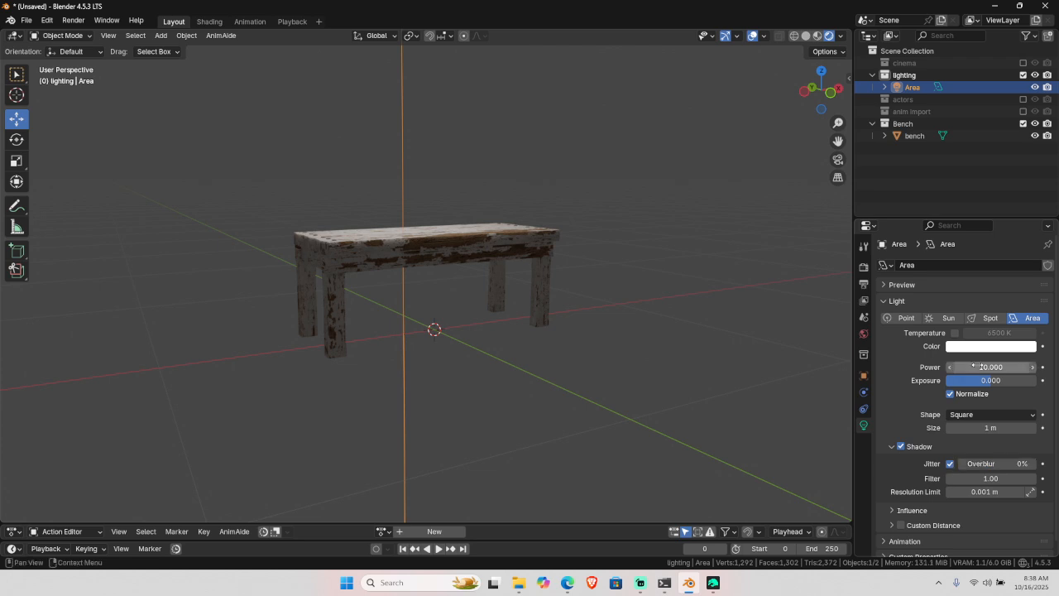
left_click(955, 332)
left_click(995, 332)
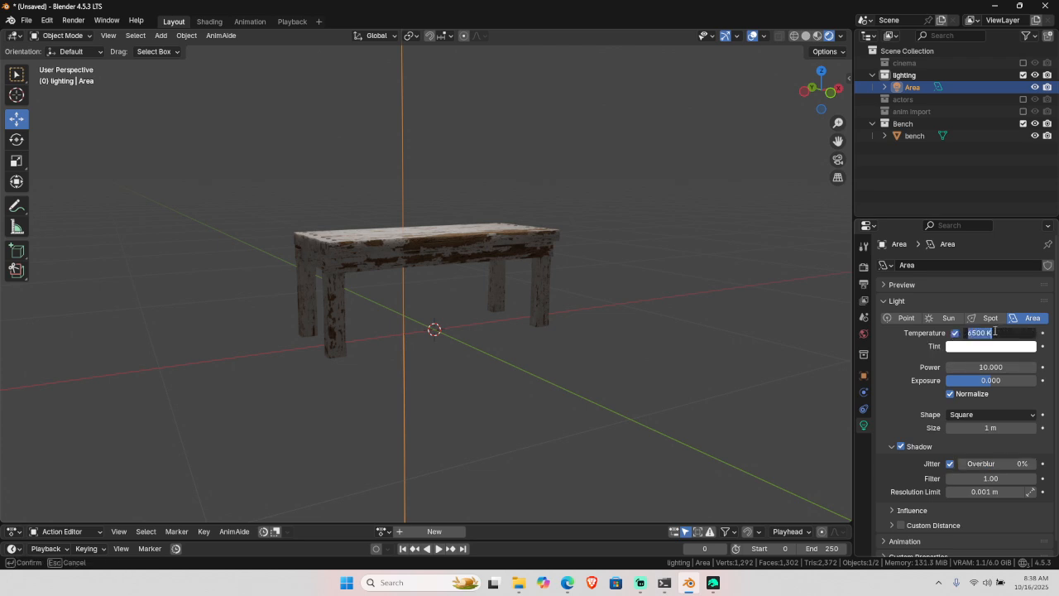
type("3200")
key("Return")
left_click(996, 332)
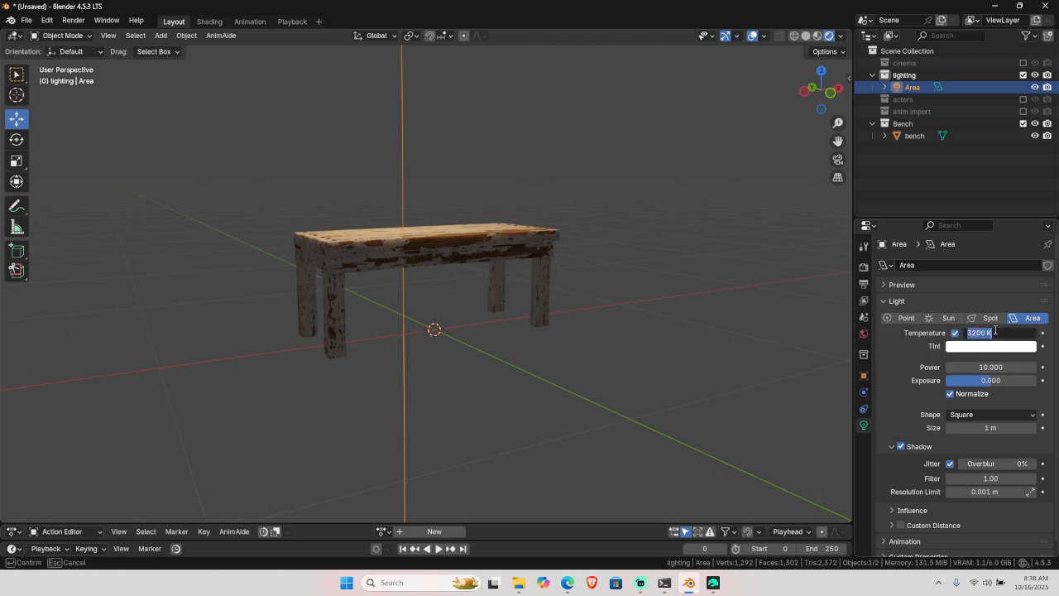
type("4500")
key("Return")
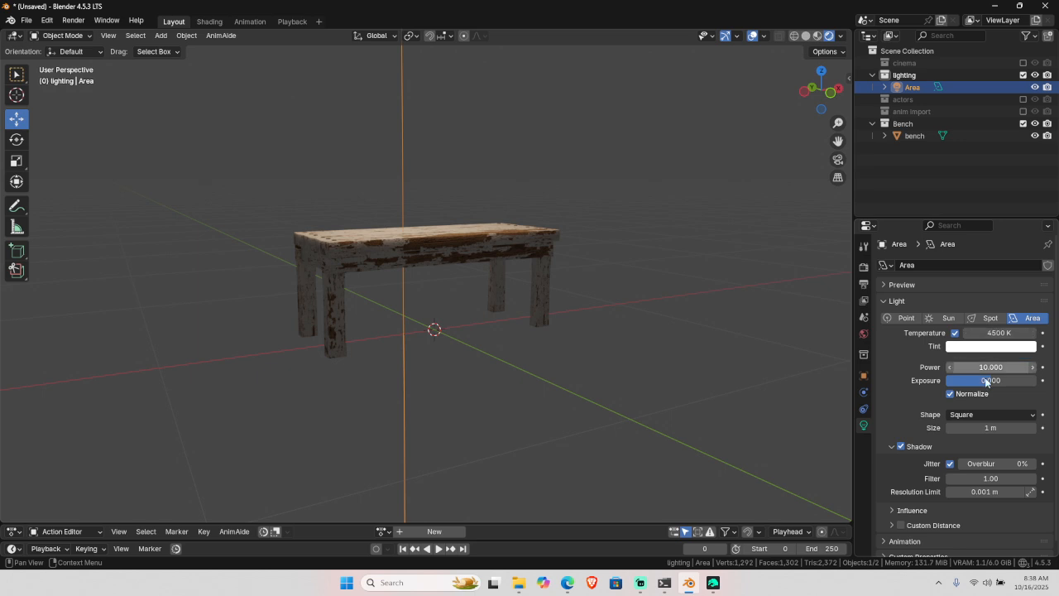
- Set the area light's power to 60 and move it sideways past the end of the bench
left_click(987, 366)
type("60")
key("Return")
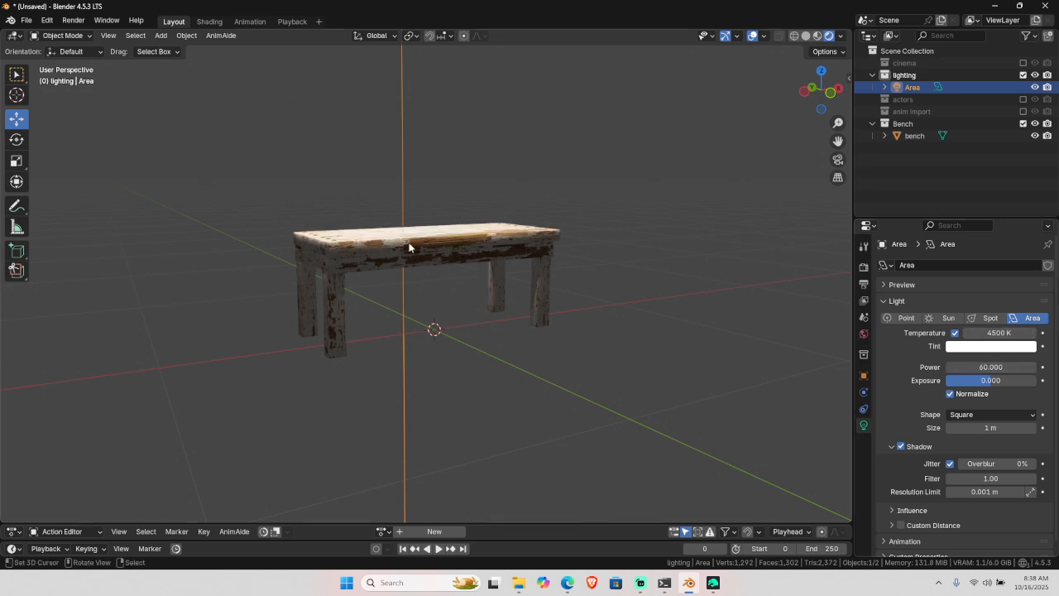
key("g")
left_click(363, 197)
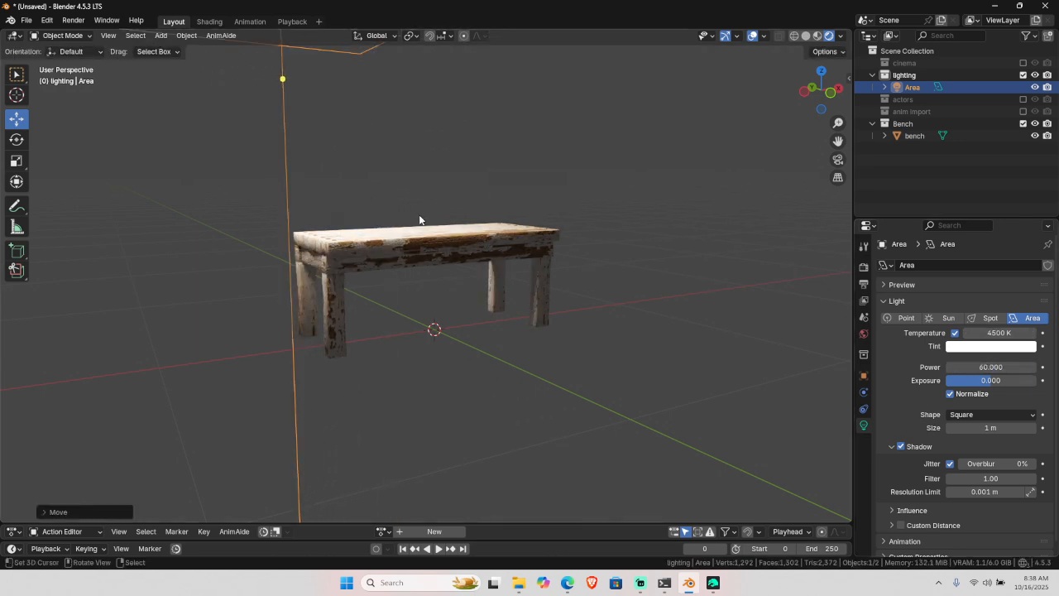
middle_click_drag(420, 220, 513, 311)
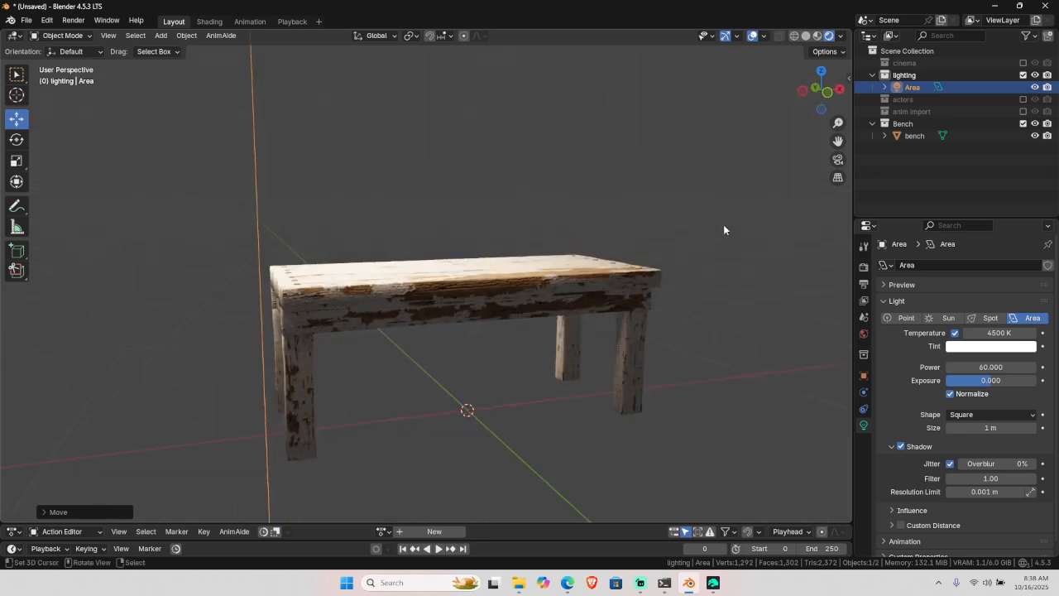
- Change the render engine to Cycles and examine the bench's materials up close
left_click(863, 267)
left_click(977, 264)
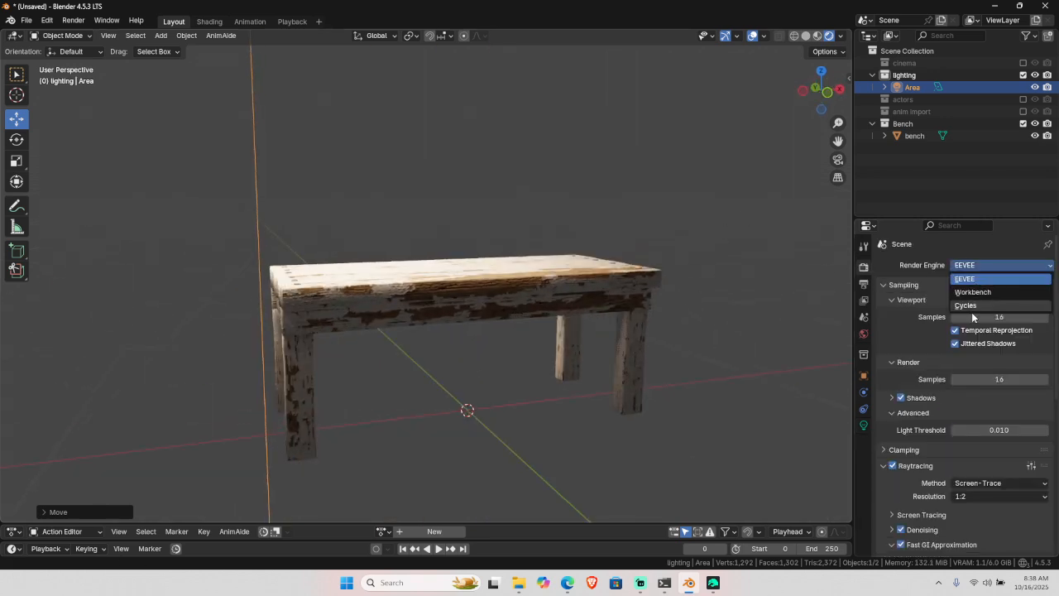
left_click(968, 306)
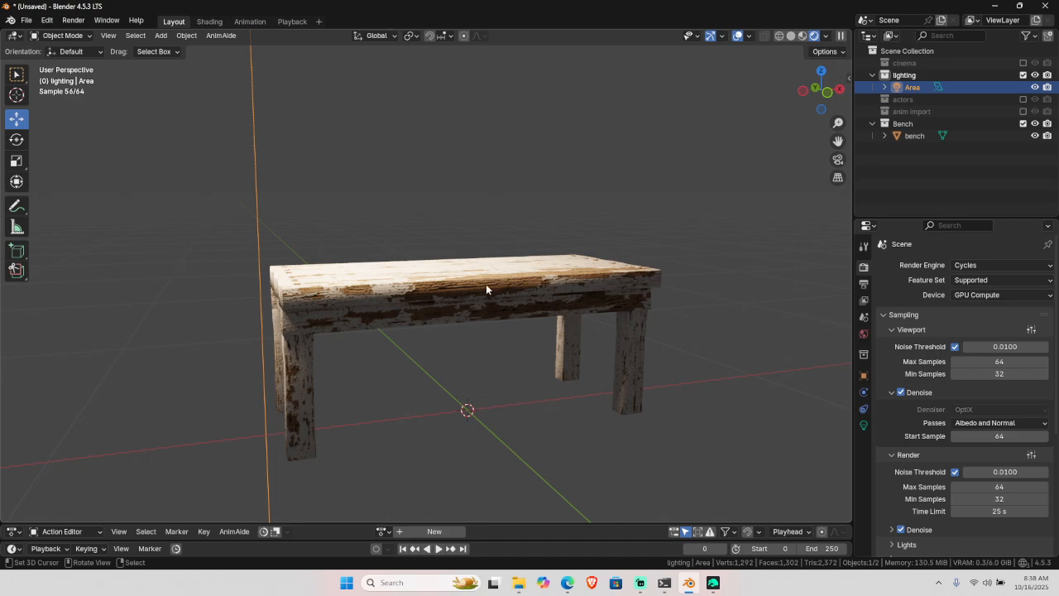
scroll(486, 288, "up", 3)
middle_click_drag(488, 298, 444, 312)
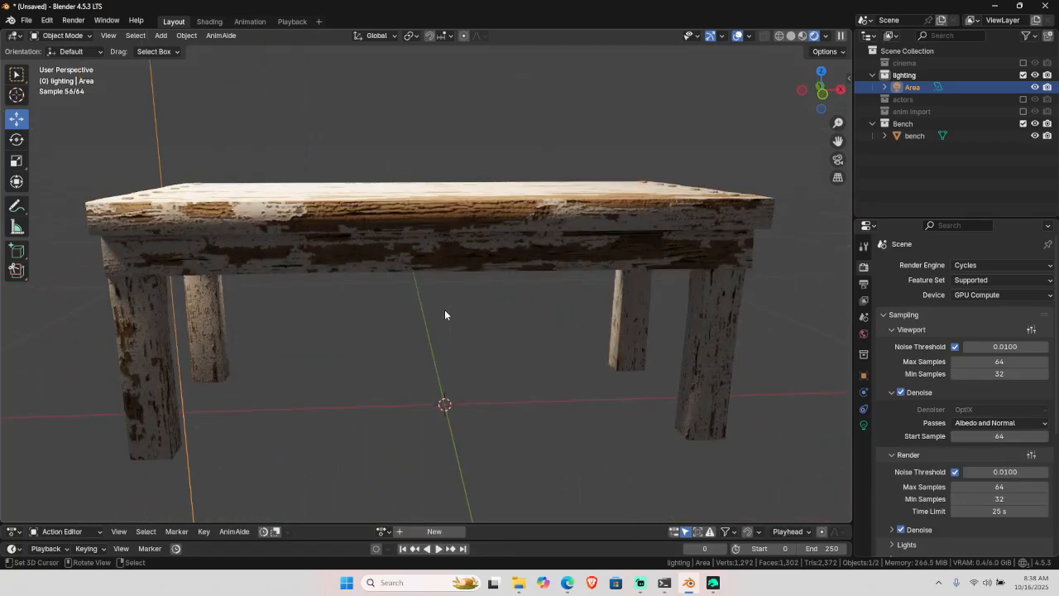